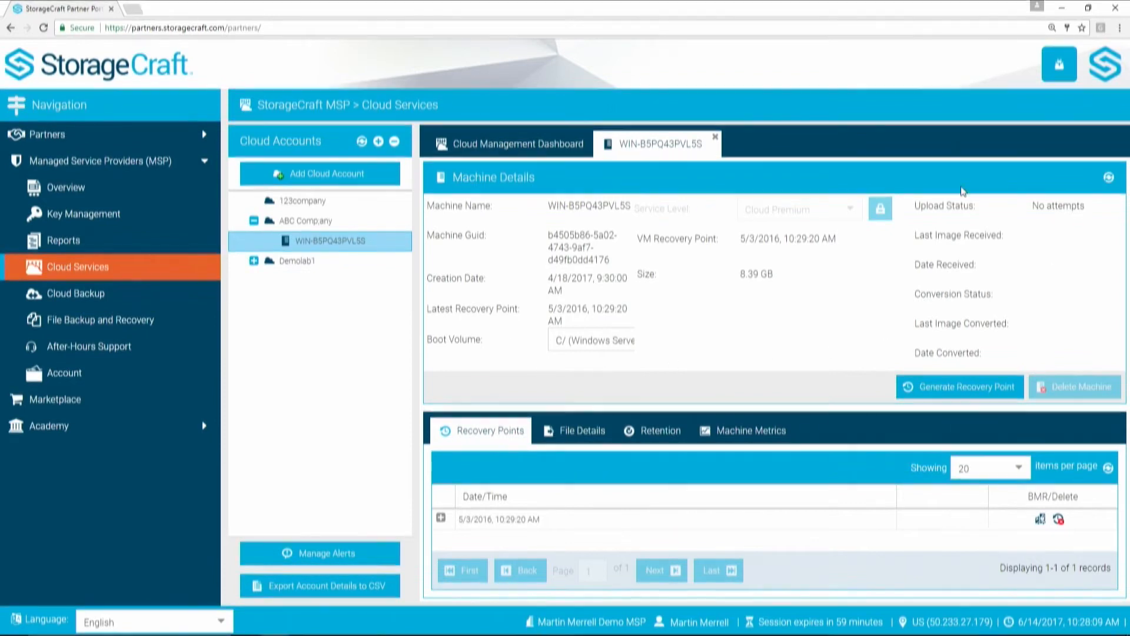
Refresh the machine details and mount the C_VOL-b002.spf snapshot from the 5/3/2016 recovery point, entering the ShadowProtect image password.
{"action": "left_click", "coordinate": [1110, 178]}
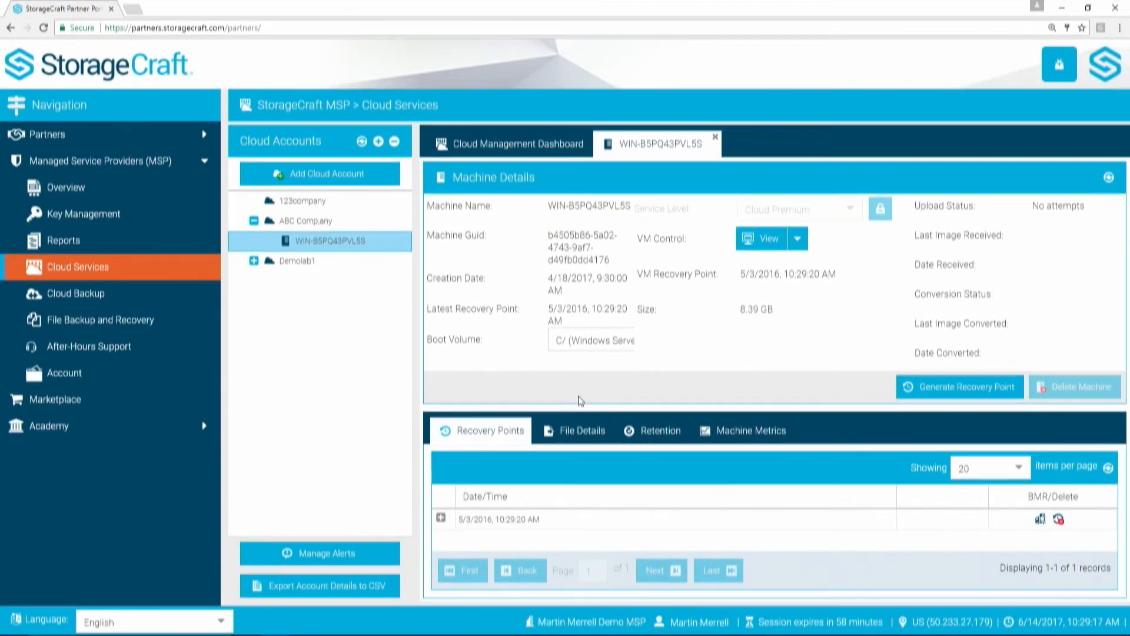
{"action": "left_click", "coordinate": [441, 519]}
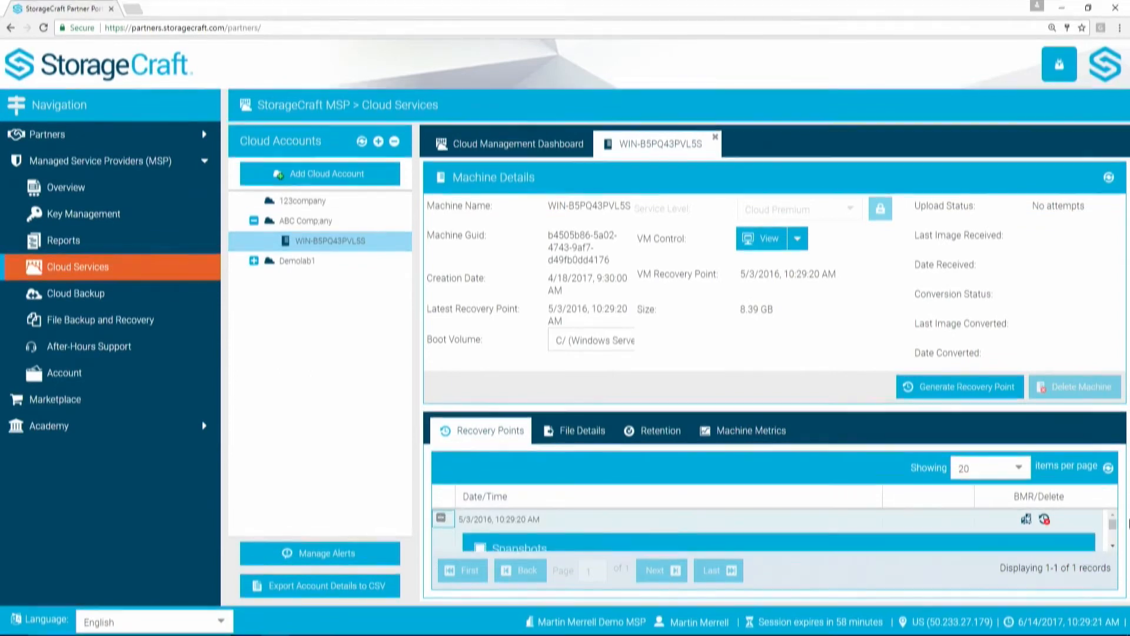
{"action": "left_click_drag", "start_coordinate": [1112, 527], "coordinate": [1116, 531]}
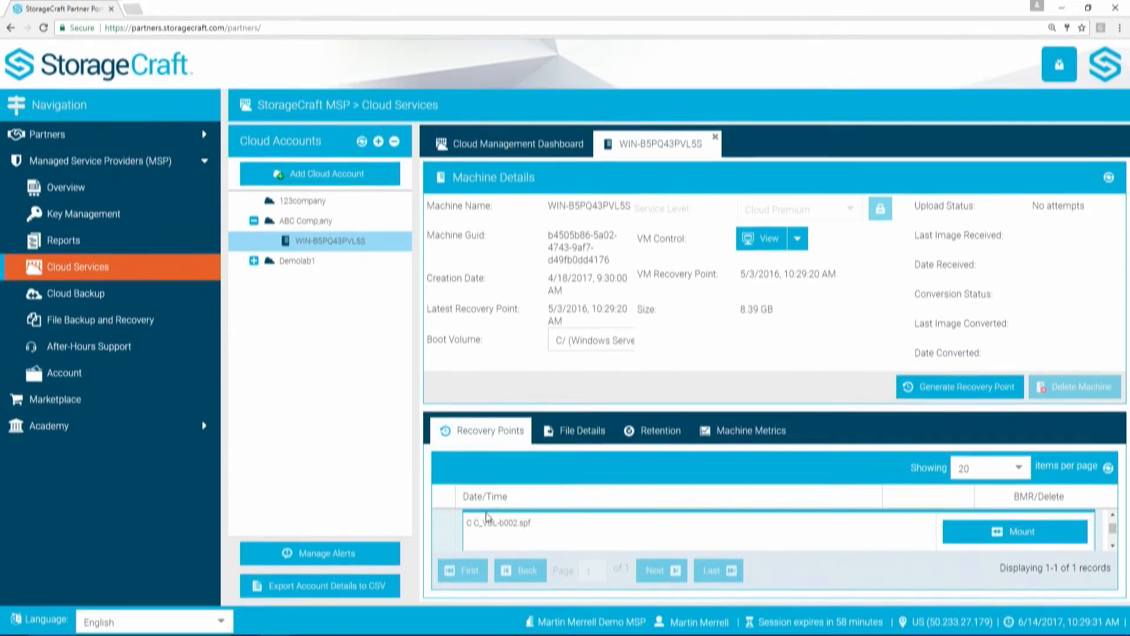
{"action": "left_click", "coordinate": [1004, 533]}
{"action": "left_click", "coordinate": [574, 357]}
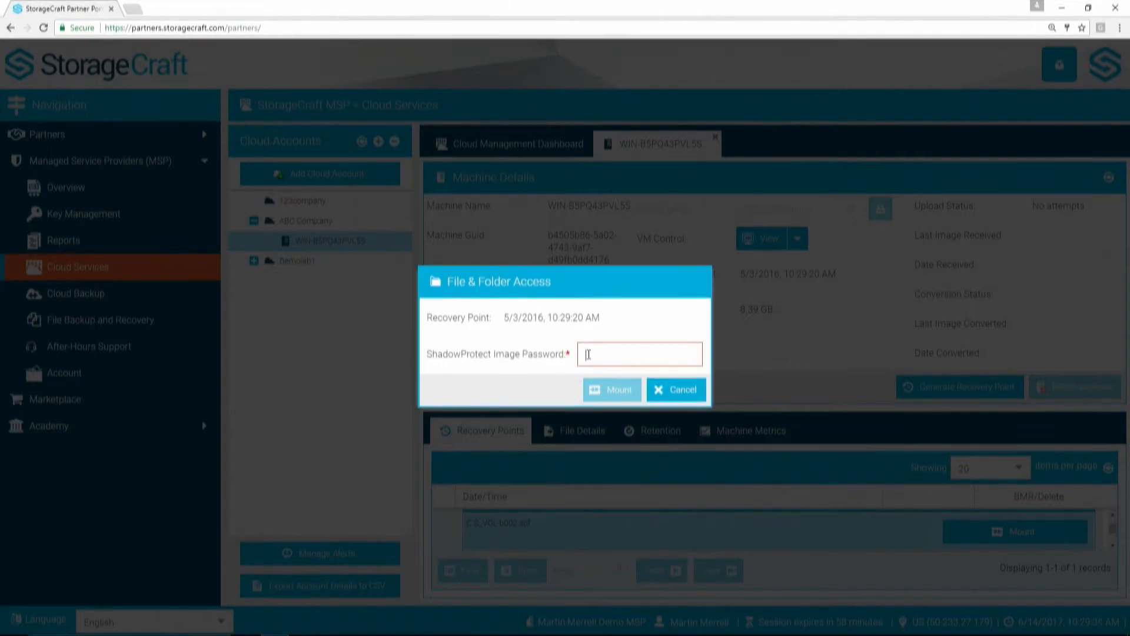
{"action": "type", "text": "••••"}
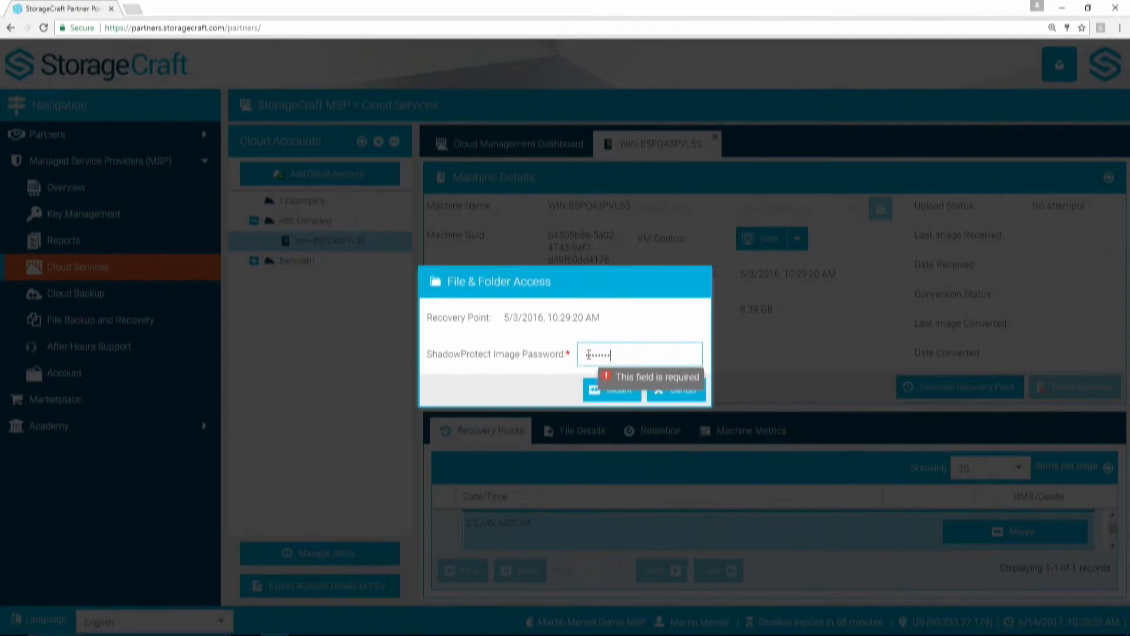
{"action": "left_click", "coordinate": [606, 391]}
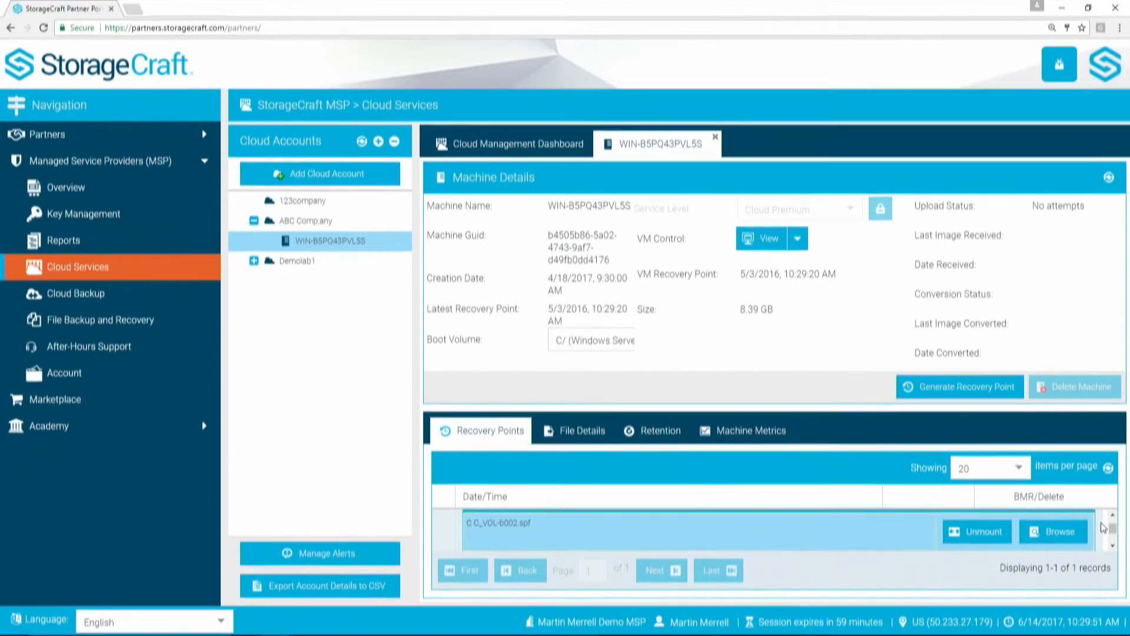
Browse the mounted snapshot, create a zip file containing bootmgr for download, and close the file and folder access dialog.
{"action": "left_click", "coordinate": [1062, 531]}
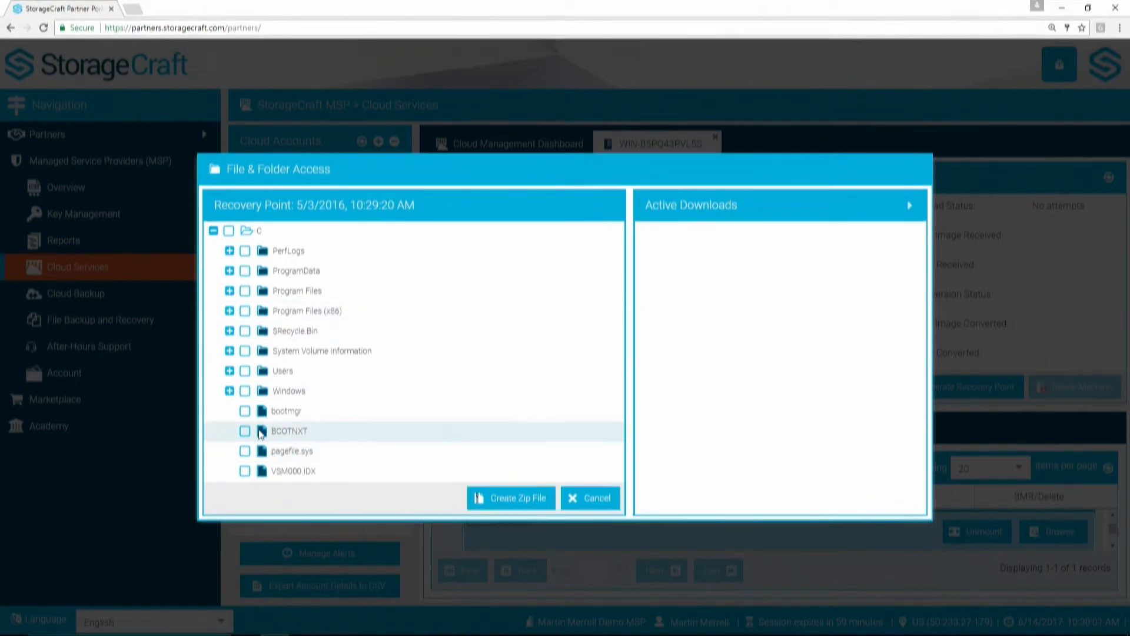
{"action": "left_click", "coordinate": [245, 412]}
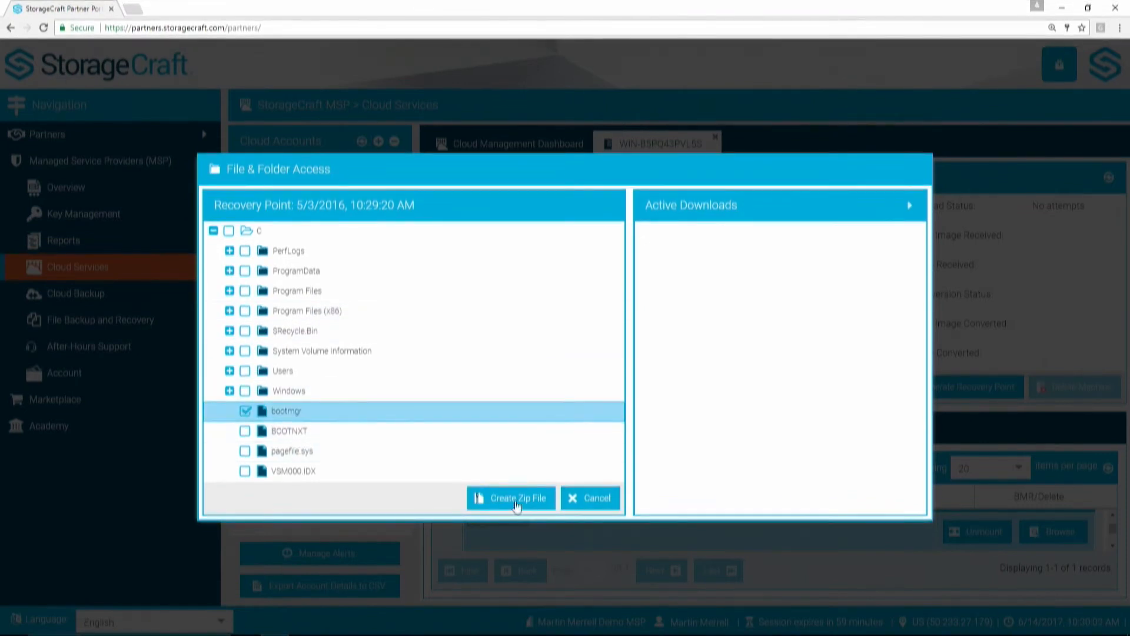
{"action": "left_click", "coordinate": [531, 498]}
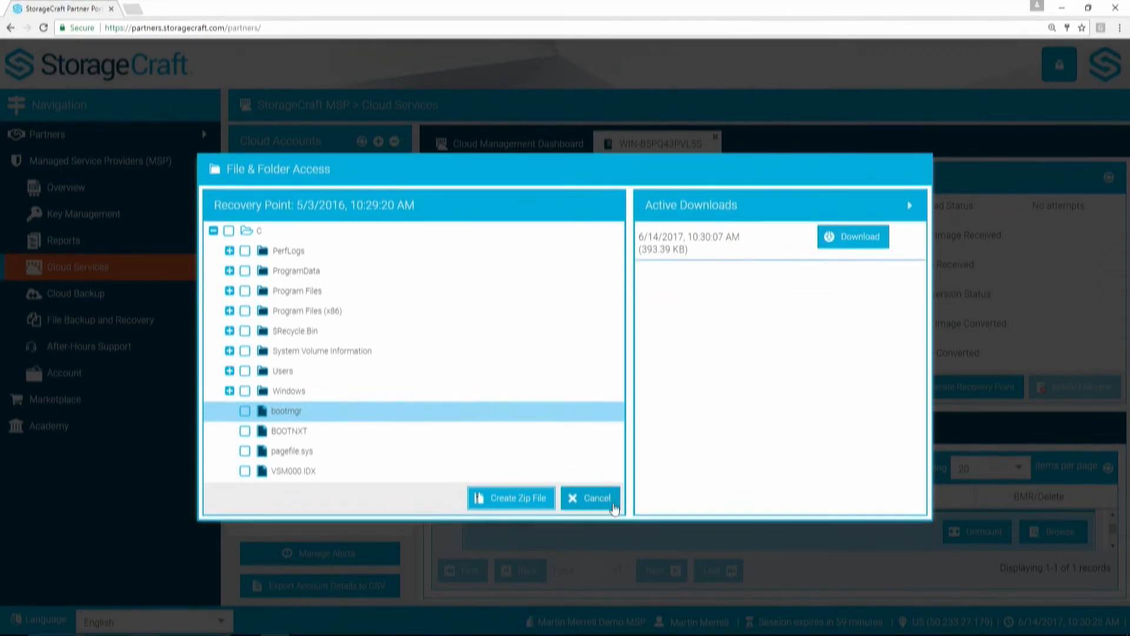
{"action": "left_click", "coordinate": [609, 505]}
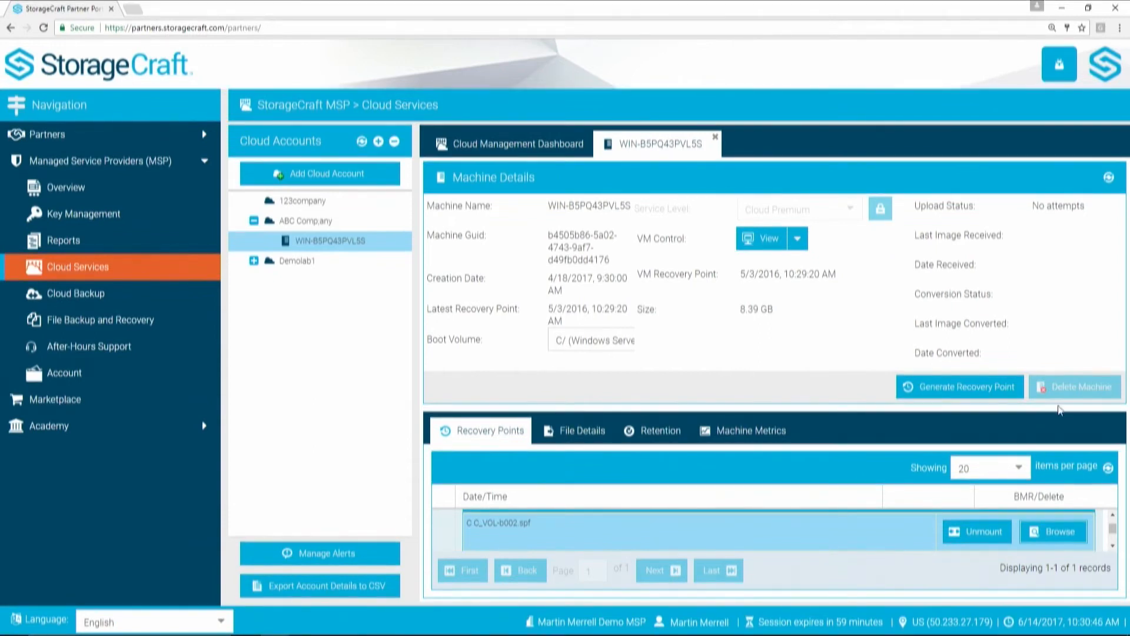
Open the ABC Comp,any account's networking settings and bring its subnet configuration into view.
{"action": "left_click", "coordinate": [299, 220]}
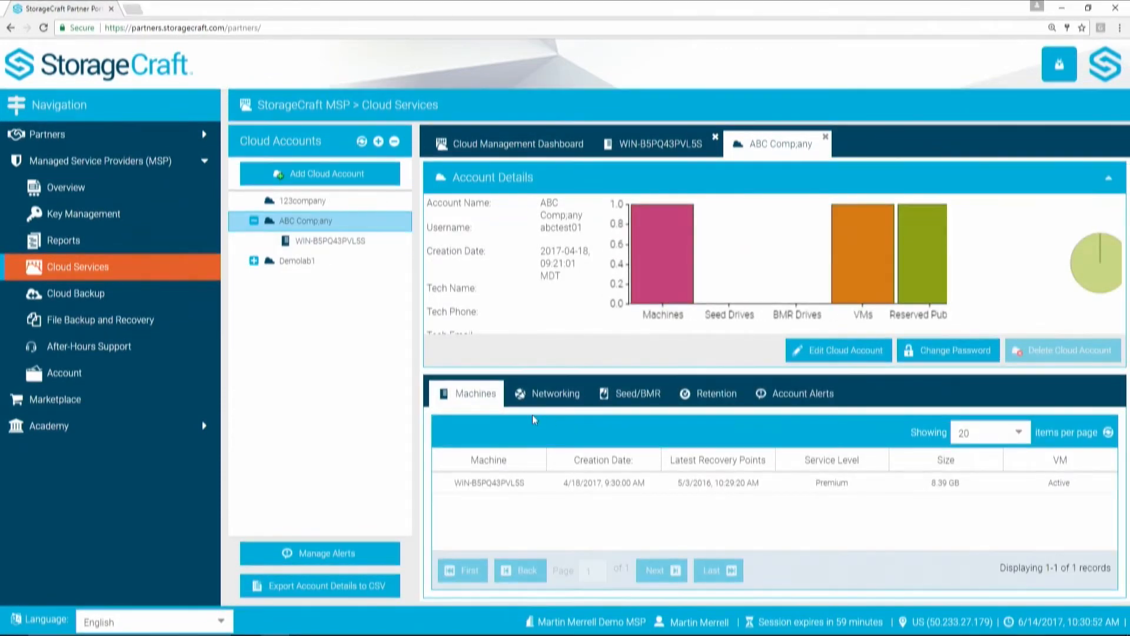
{"action": "left_click", "coordinate": [542, 395]}
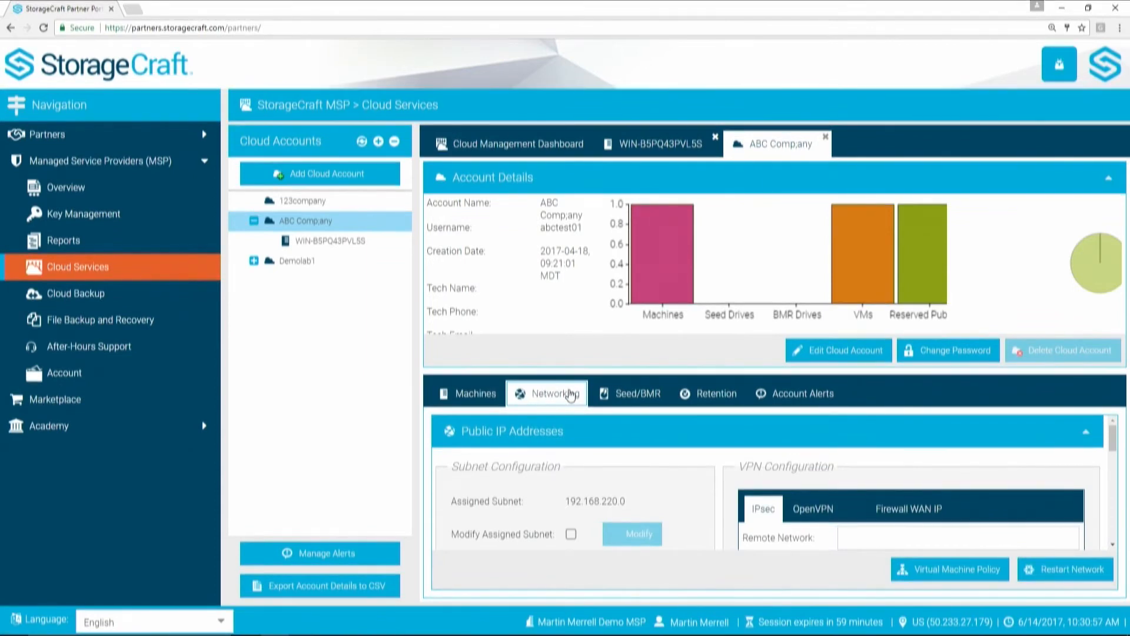
{"action": "left_click_drag", "start_coordinate": [1112, 437], "coordinate": [1111, 443]}
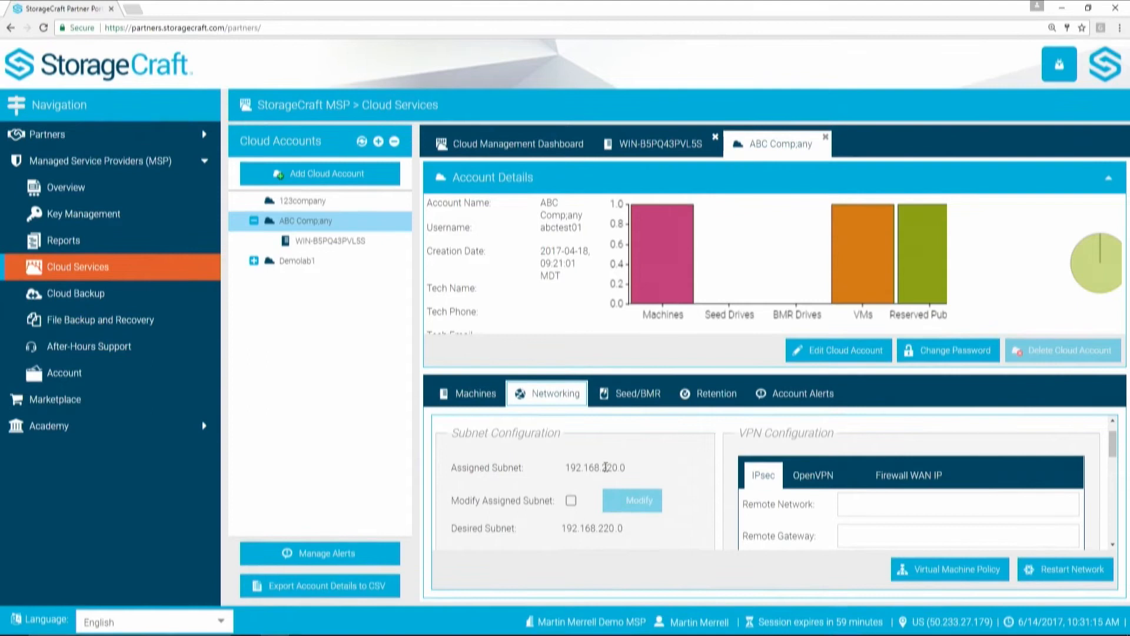
Enable modification of the assigned subnet, inspect the available desired subnet prefixes, and switch modification off without choosing another prefix.
{"action": "left_click", "coordinate": [570, 503]}
{"action": "left_click", "coordinate": [576, 507]}
{"action": "left_click", "coordinate": [571, 501]}
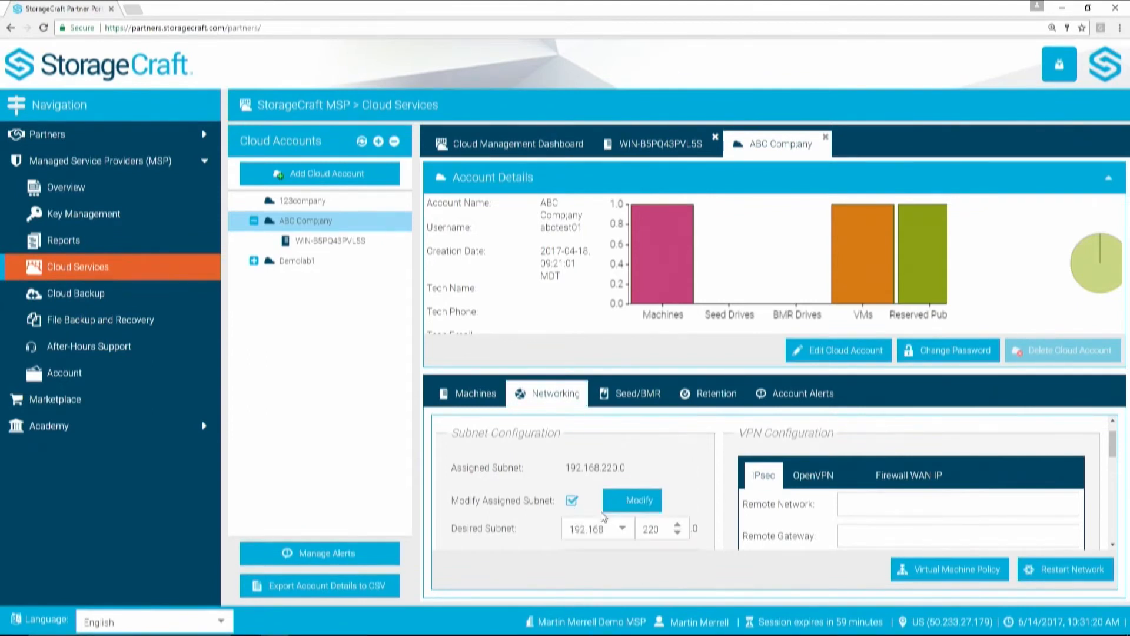
{"action": "left_click", "coordinate": [622, 533]}
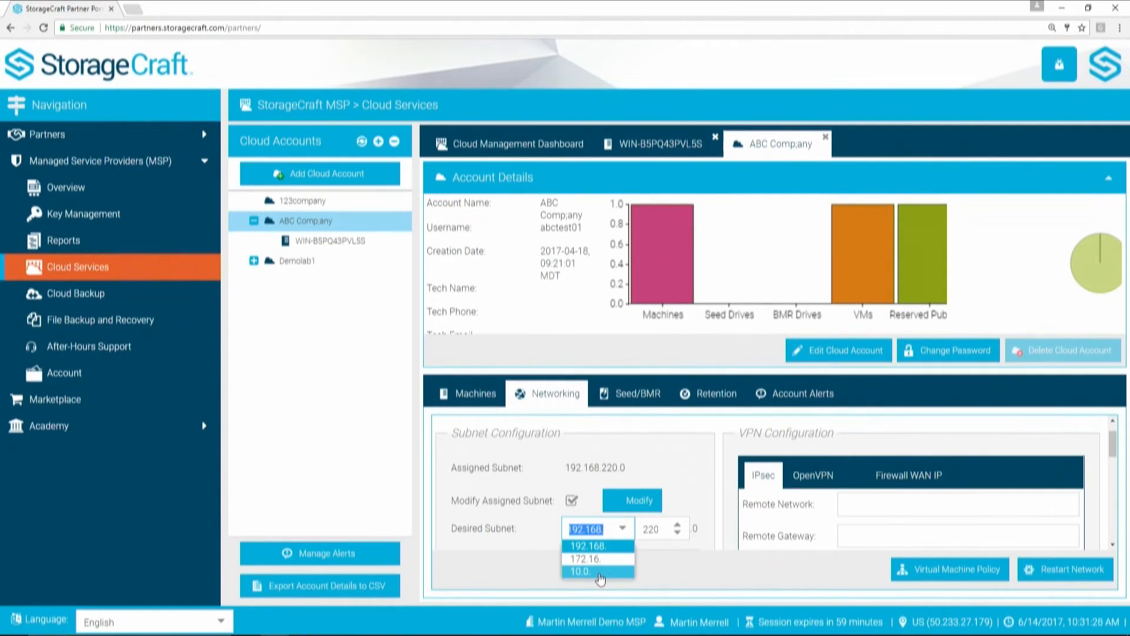
{"action": "left_click", "coordinate": [661, 449]}
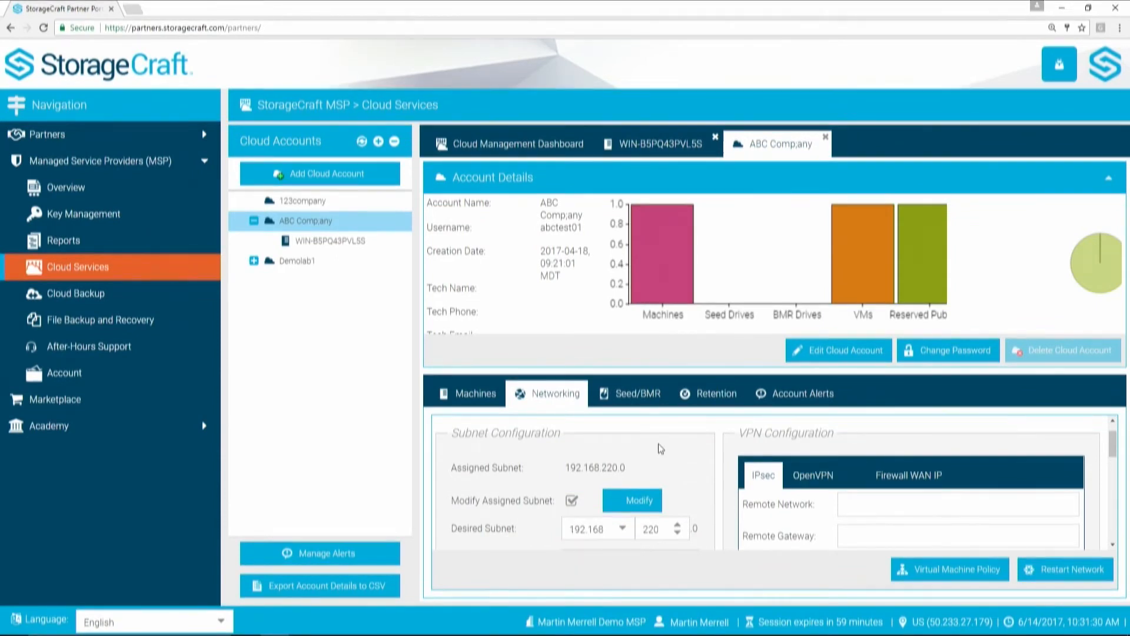
{"action": "left_click", "coordinate": [618, 498]}
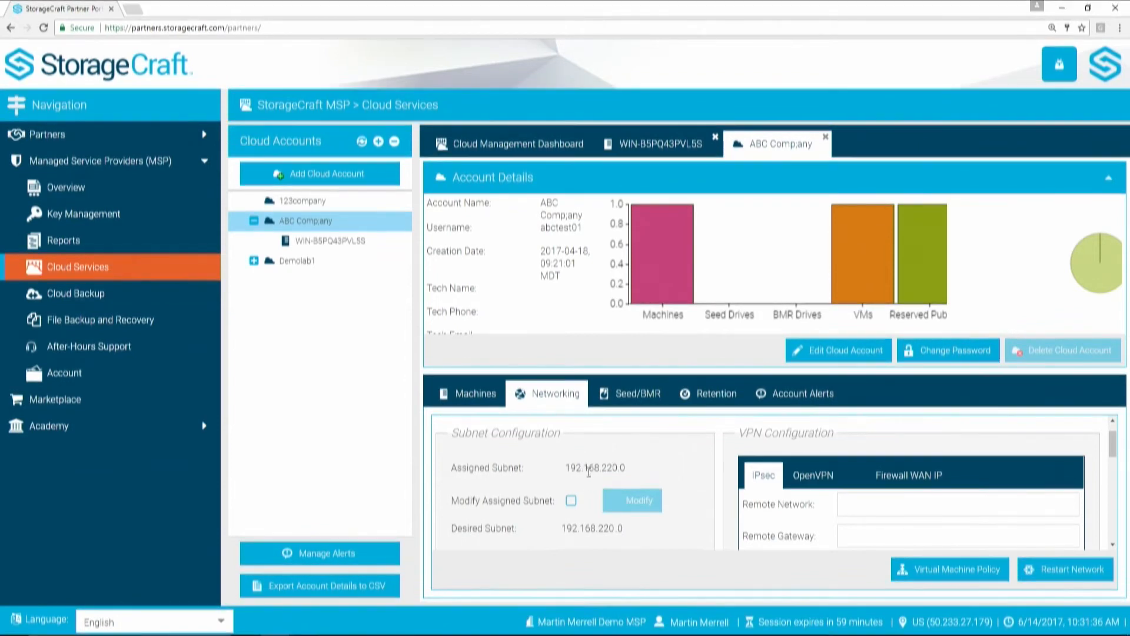
Try 192.168.223.0 as the desired subnet and discard the modification.
{"action": "left_click", "coordinate": [572, 501]}
{"action": "left_click", "coordinate": [677, 525]}
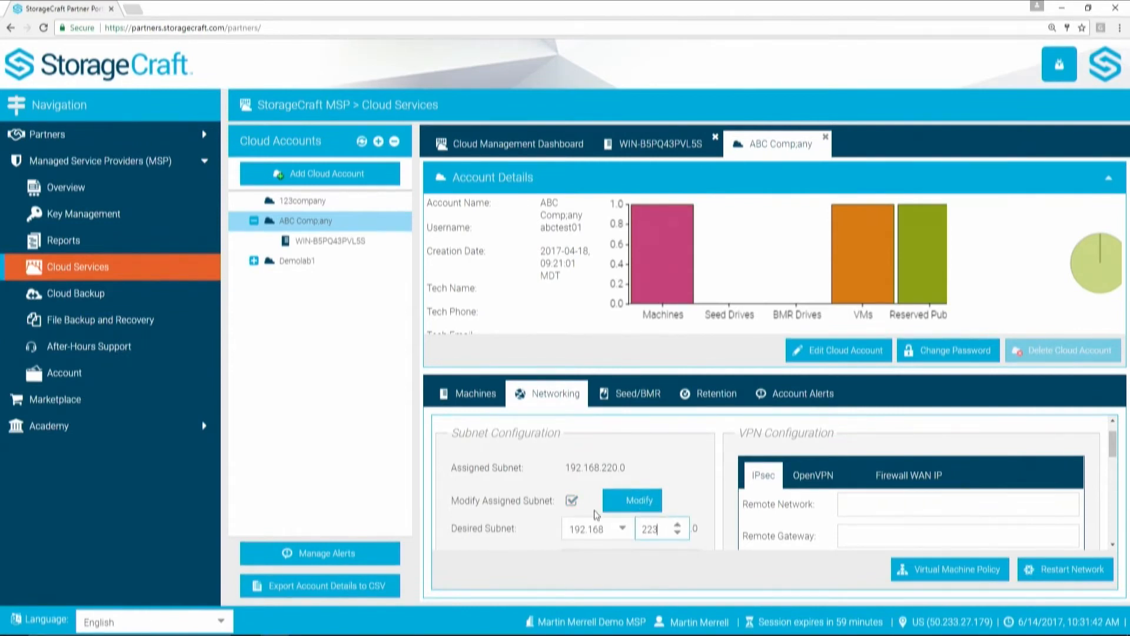
{"action": "left_click", "coordinate": [575, 501]}
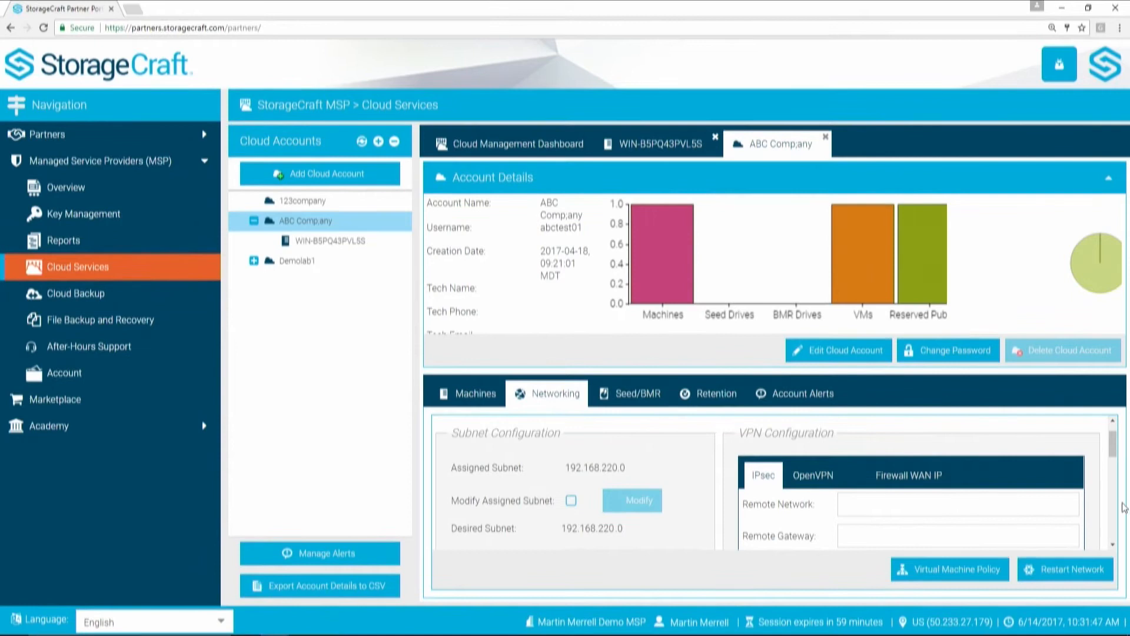
Review the OpenVPN and Firewall WAN IP settings in the account's VPN configuration.
{"action": "left_click_drag", "start_coordinate": [1113, 453], "coordinate": [1114, 457]}
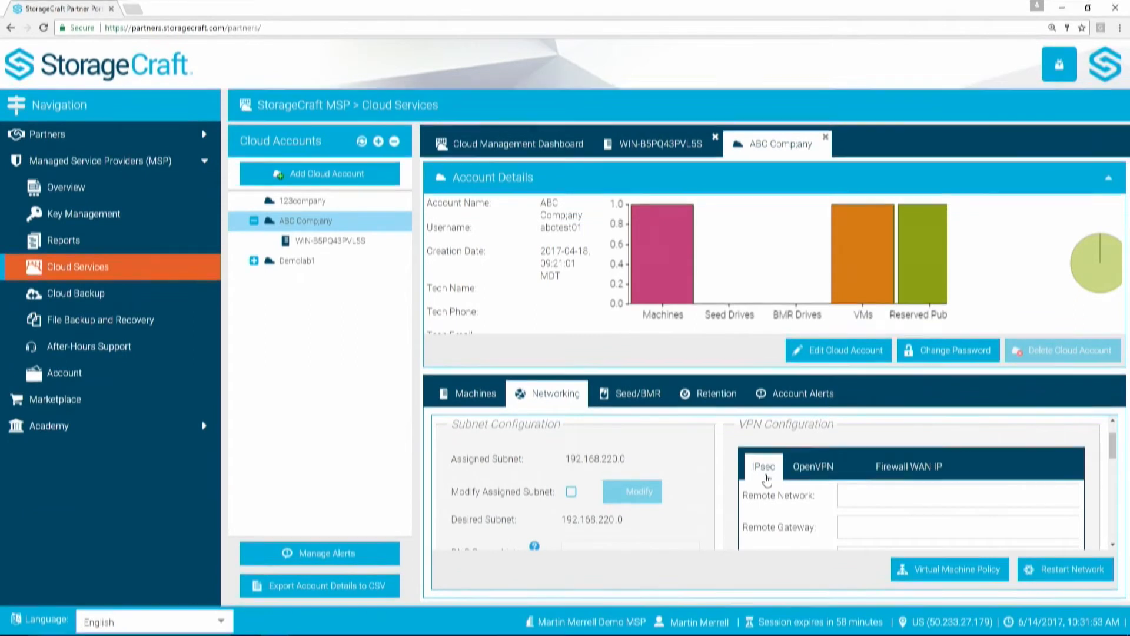
{"action": "left_click", "coordinate": [822, 471]}
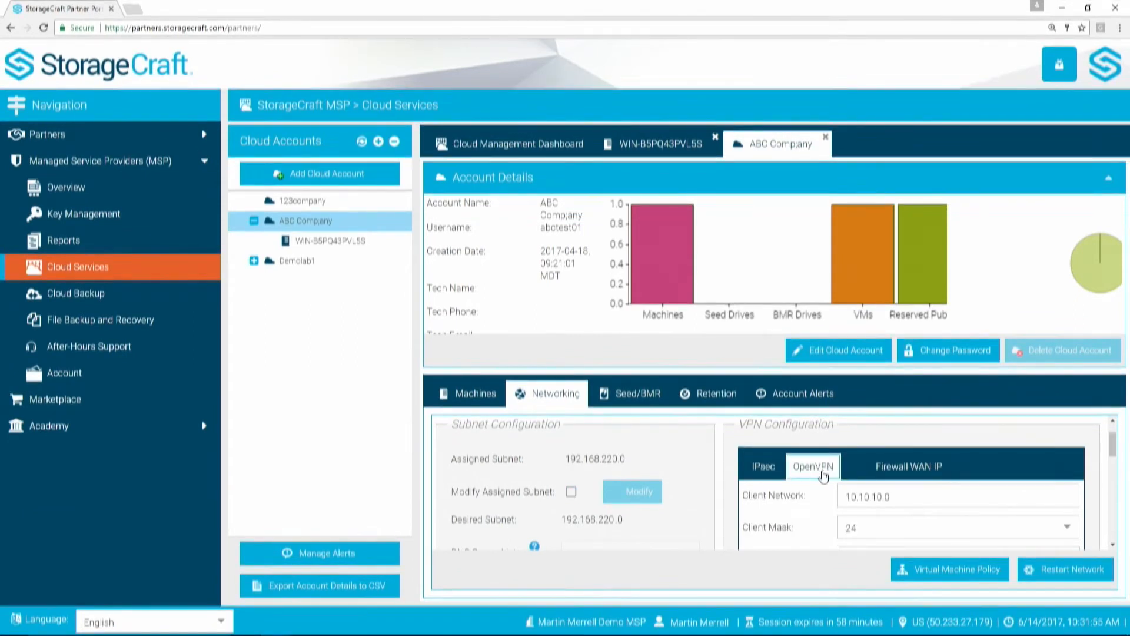
{"action": "left_click", "coordinate": [926, 468]}
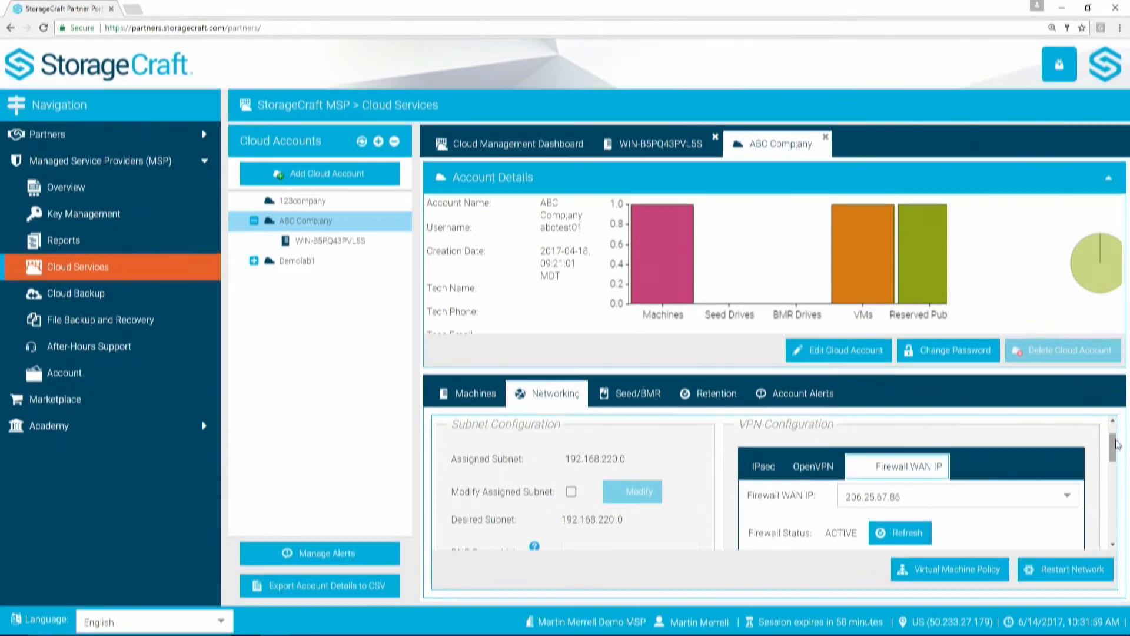
Examine the account's DNS server list, public IP addresses and private IP addresses.
{"action": "left_click_drag", "start_coordinate": [1112, 446], "coordinate": [1113, 459]}
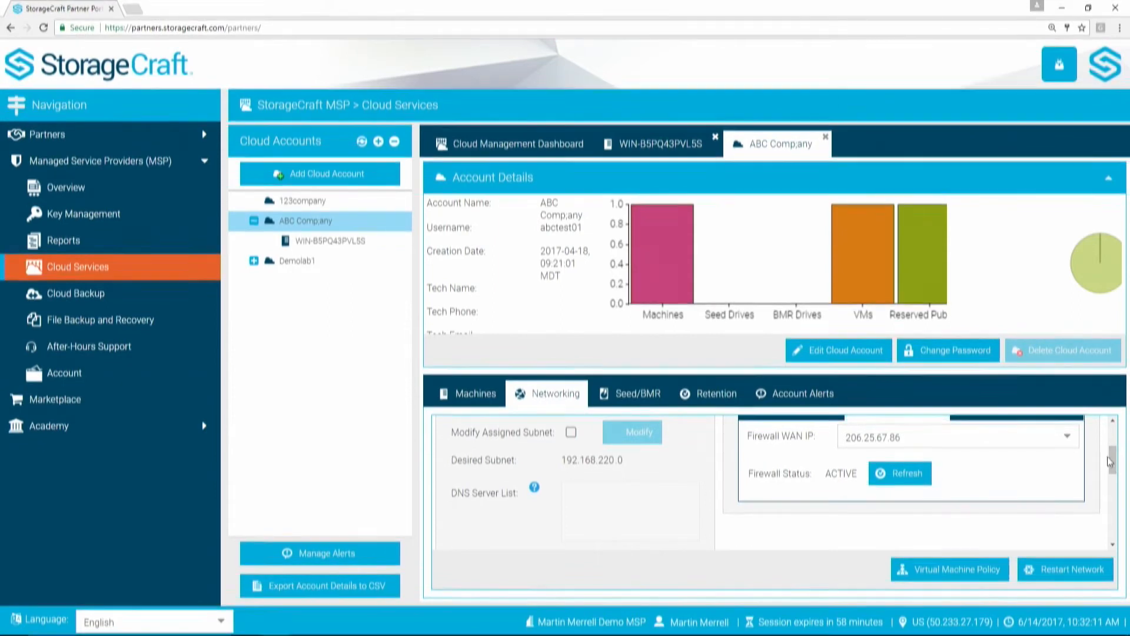
{"action": "left_click_drag", "start_coordinate": [1114, 458], "coordinate": [1117, 490]}
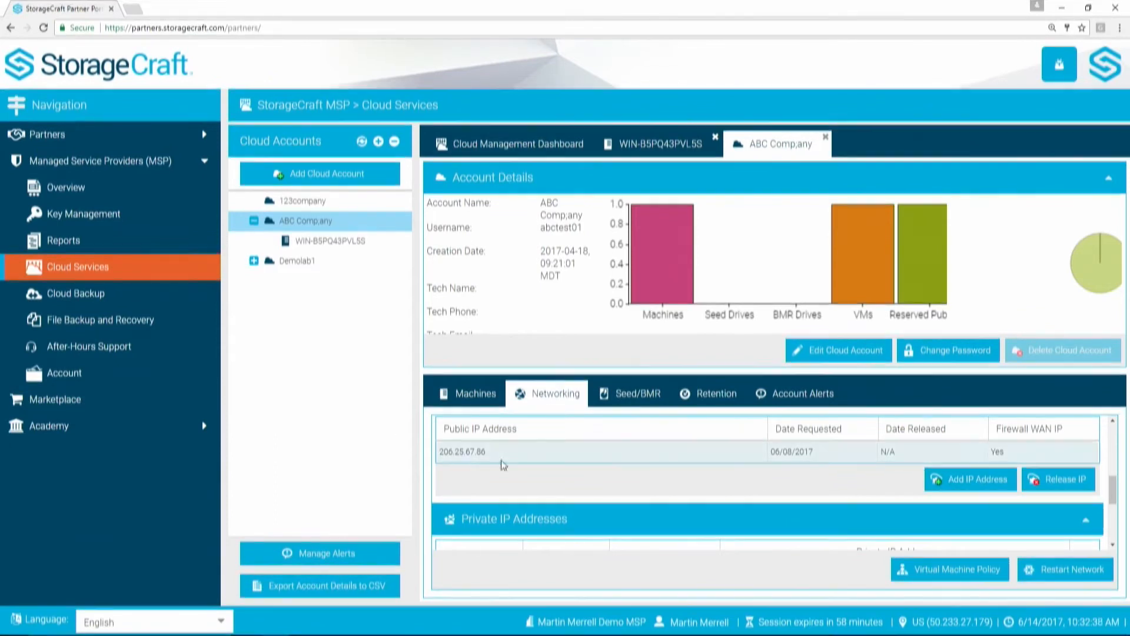
{"action": "mouse_move", "coordinate": [1115, 483]}
{"action": "left_mouse_down"}
{"action": "mouse_move", "coordinate": [1115, 442]}
{"action": "mouse_move", "coordinate": [1116, 494]}
{"action": "left_mouse_up"}
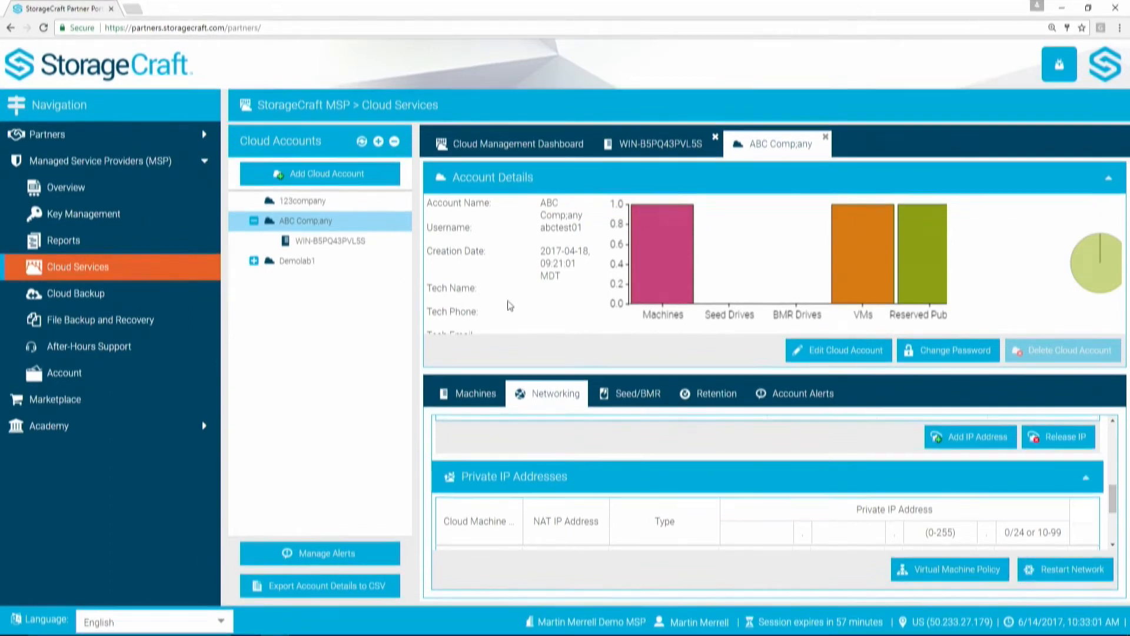
Open the Demolab1 account's networking settings and view its virtual machine policy diagram.
{"action": "left_click", "coordinate": [286, 265]}
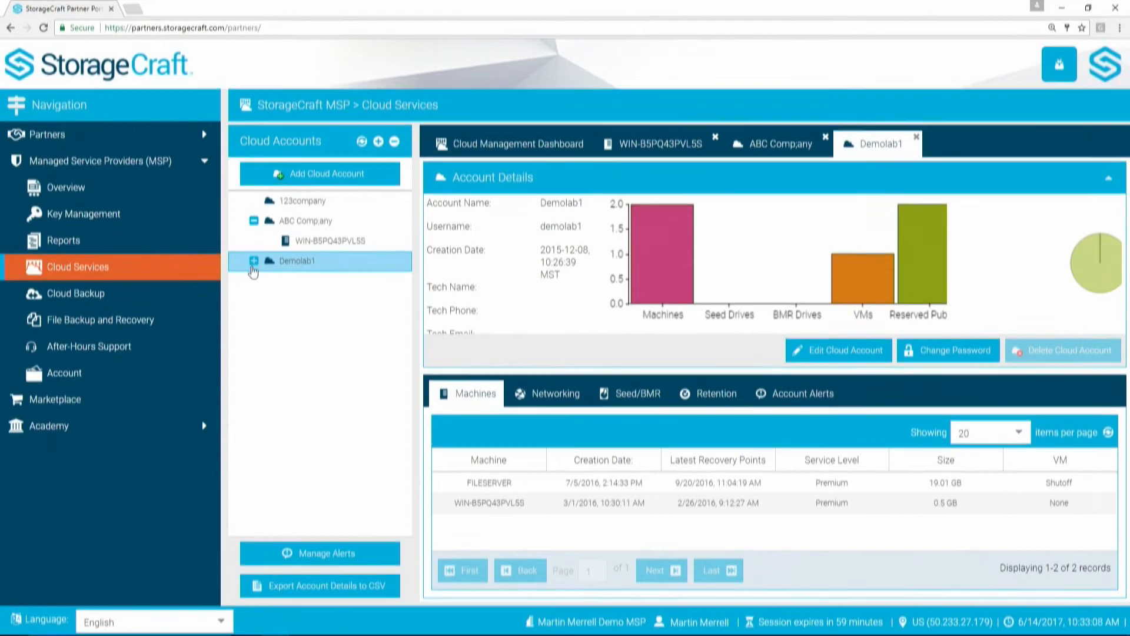
{"action": "double_click", "coordinate": [310, 262]}
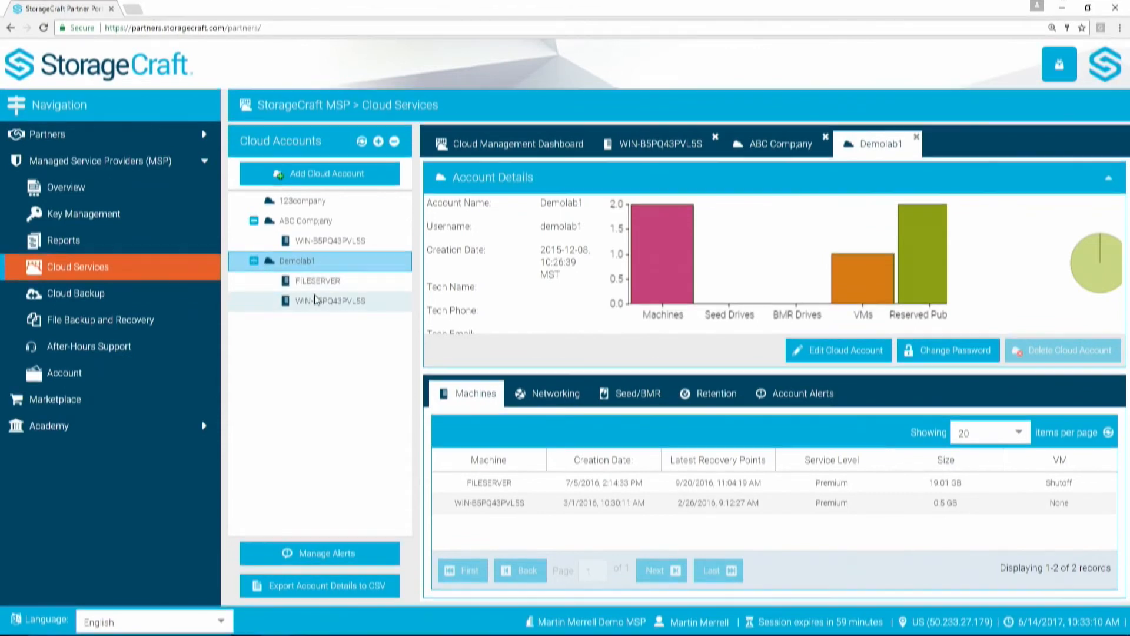
{"action": "left_click", "coordinate": [539, 393]}
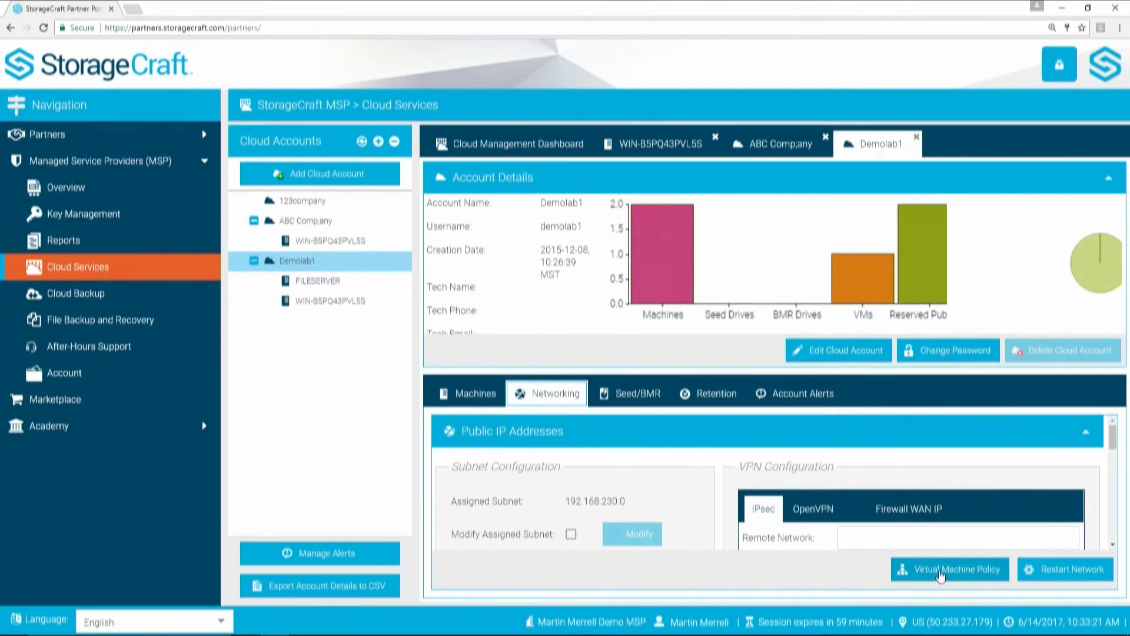
{"action": "left_click", "coordinate": [941, 571]}
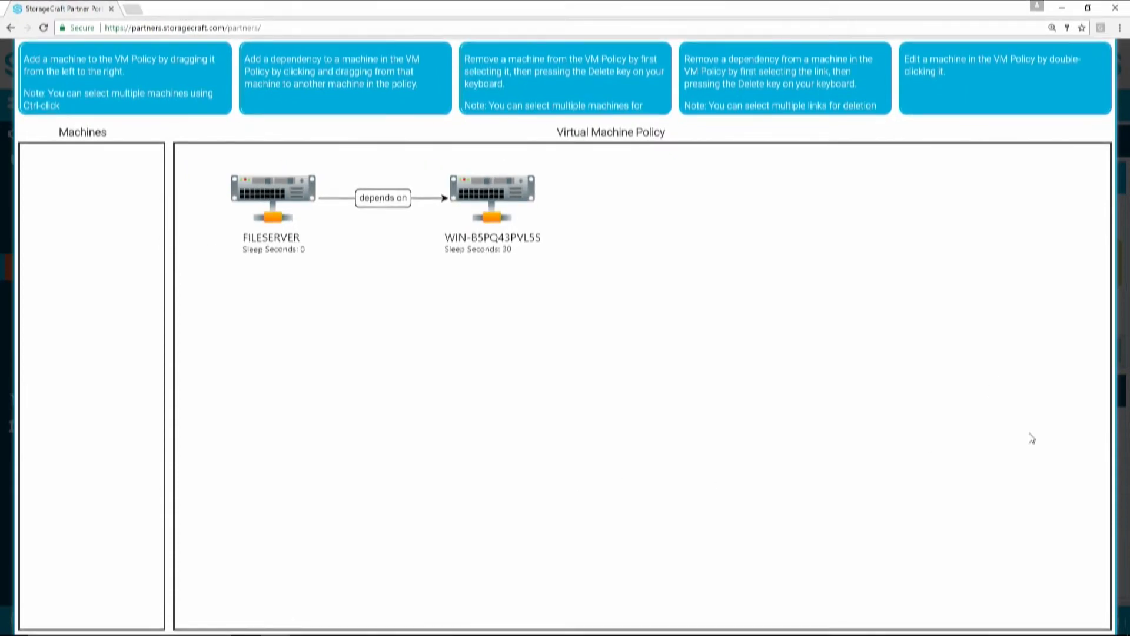
{"action": "scroll", "coordinate": [1037, 424], "scroll_direction": "down", "scroll_amount": 5}
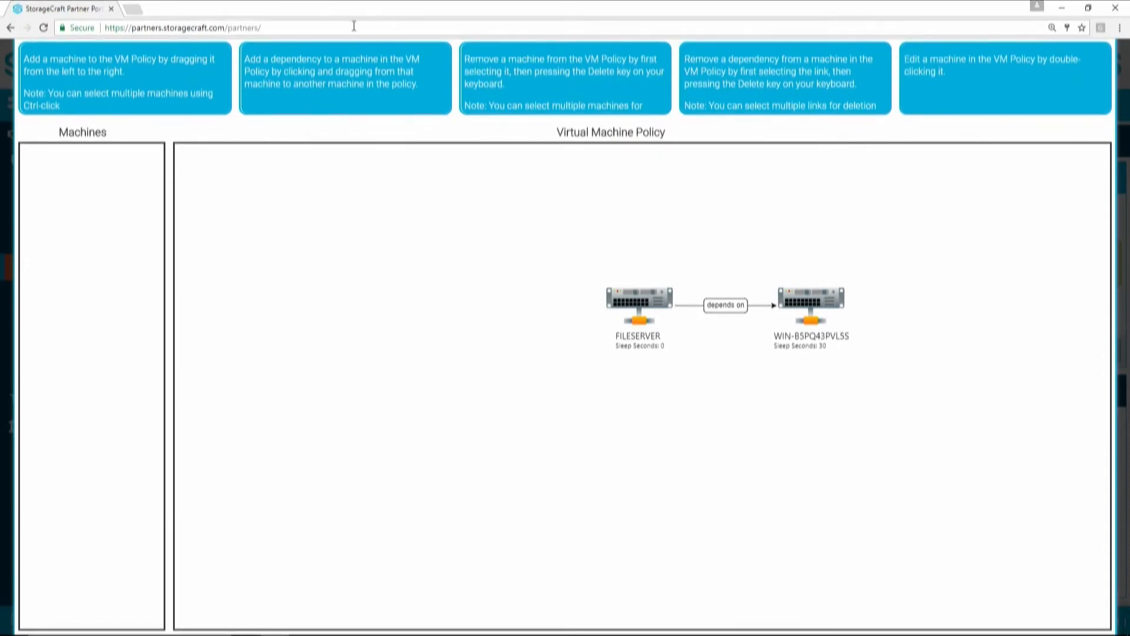
Leave the virtual machine policy view and load the partner portal again at partners.storagecraft.com.
{"action": "mouse_move", "coordinate": [344, 17]}
{"action": "left_mouse_down"}
{"action": "mouse_move", "coordinate": [318, 10]}
{"action": "mouse_move", "coordinate": [386, 17]}
{"action": "mouse_move", "coordinate": [367, 19]}
{"action": "left_mouse_up"}
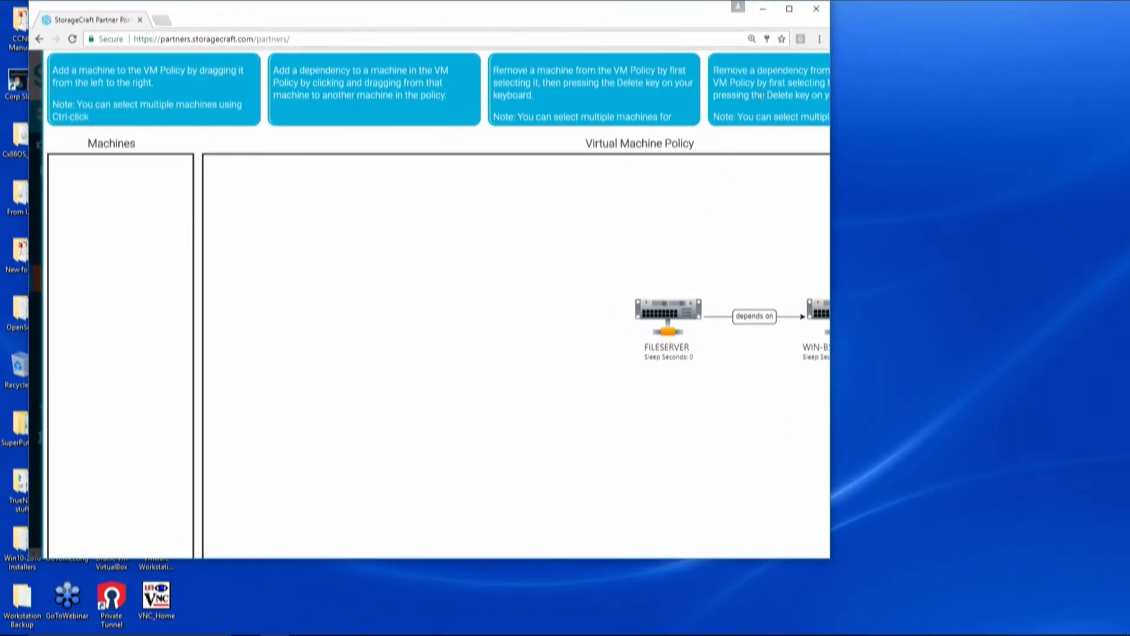
{"action": "left_click", "coordinate": [791, 9]}
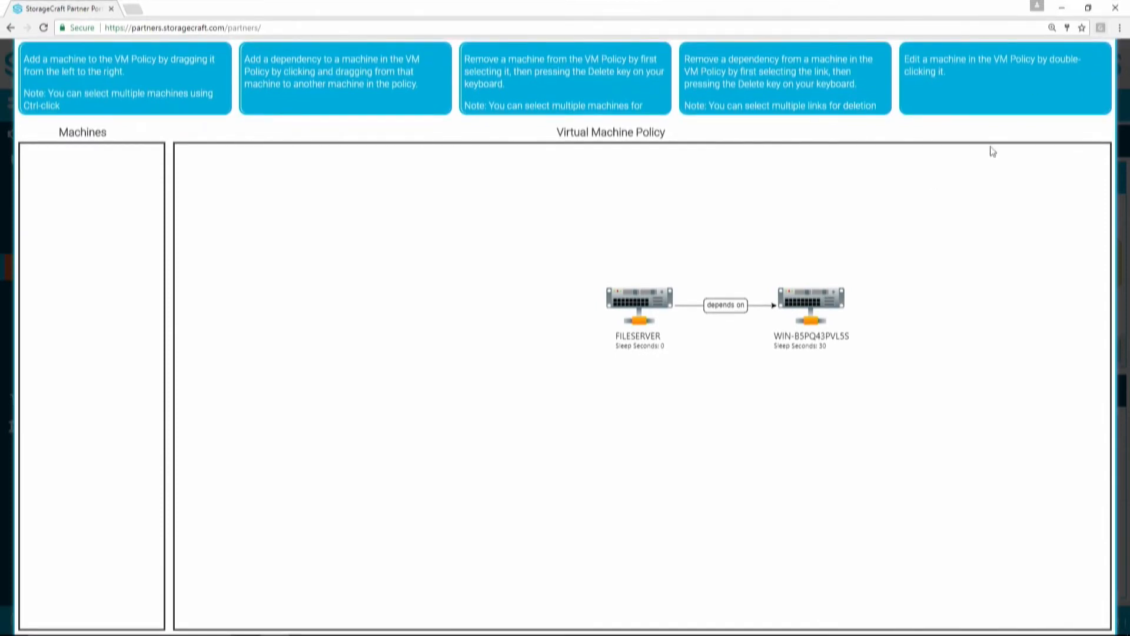
{"action": "left_click", "coordinate": [11, 28]}
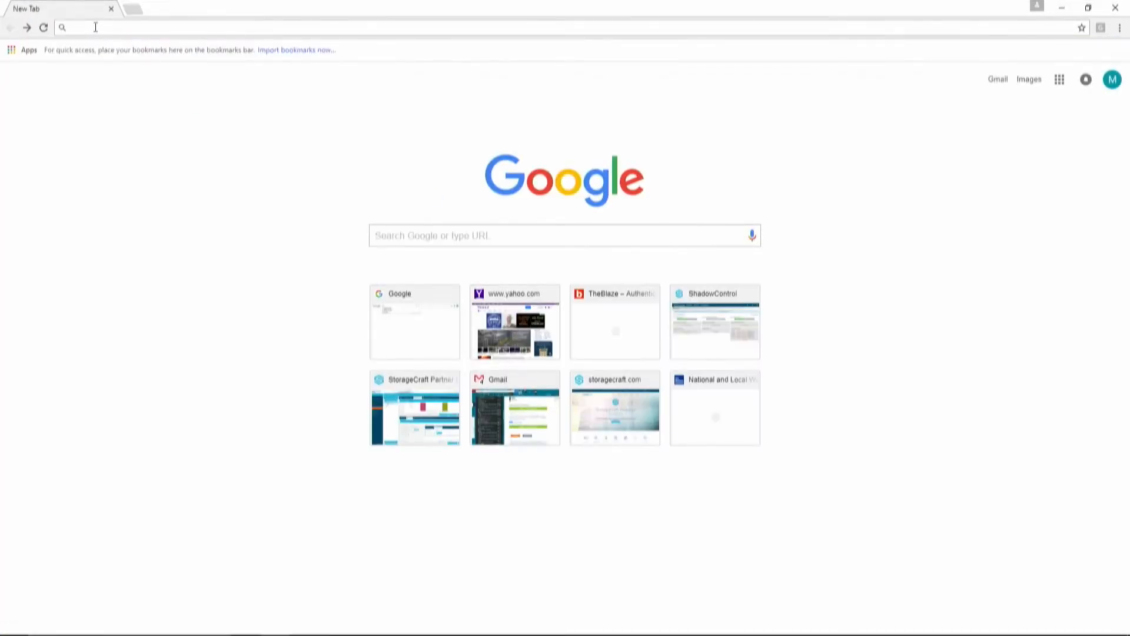
{"action": "type", "text": "part"}
{"action": "key", "text": "End"}
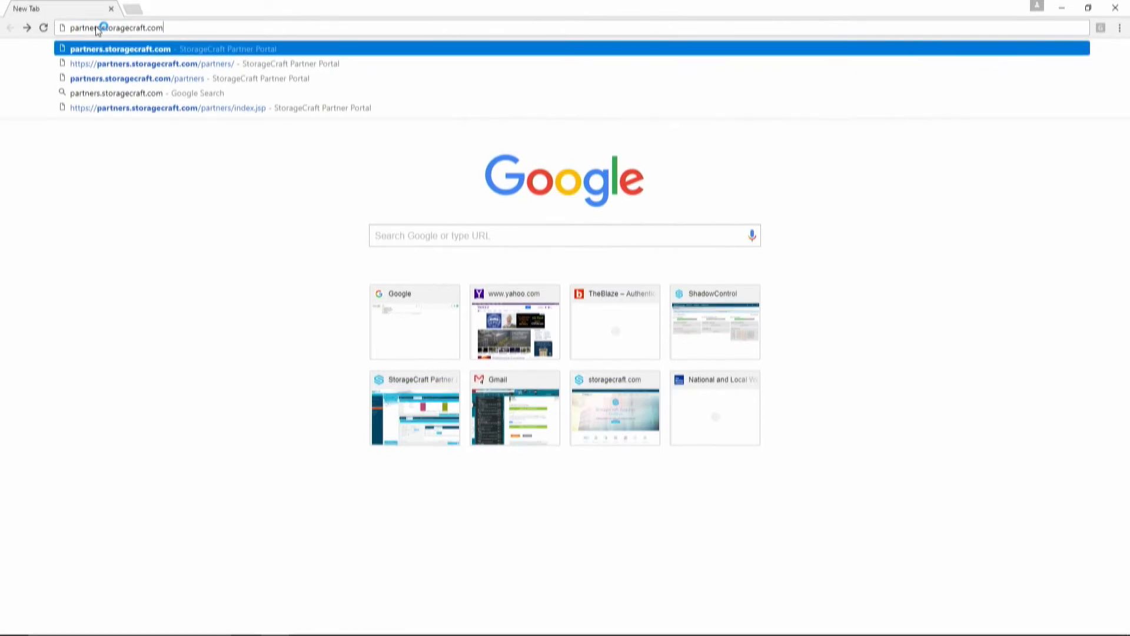
{"action": "key", "text": "Return"}
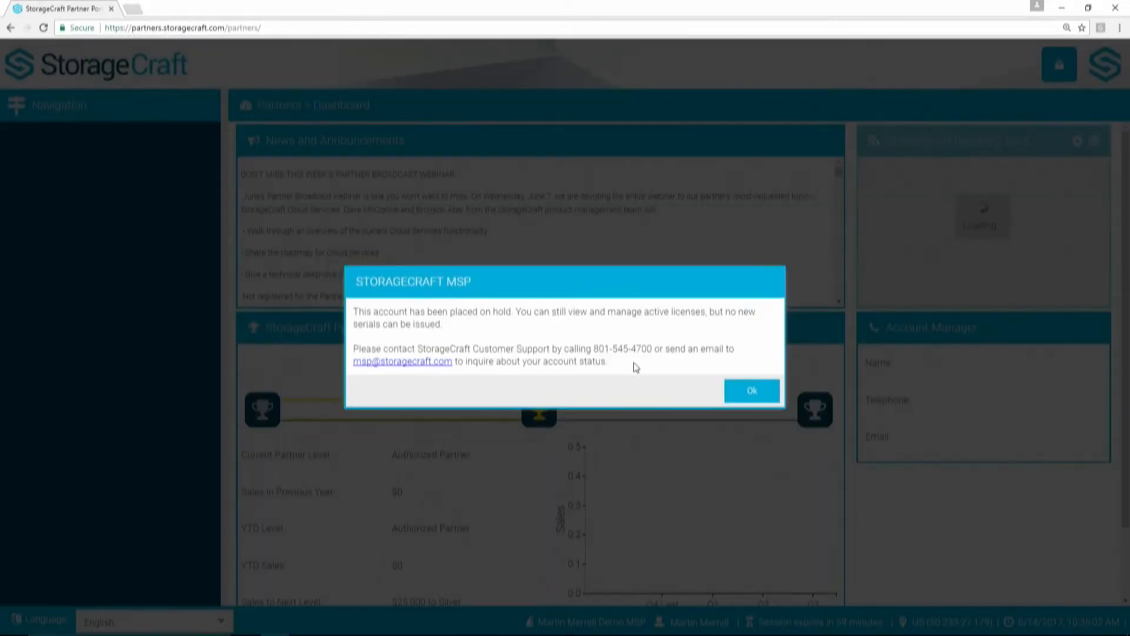
Dismiss the account hold notice and open Cloud Services in the Managed Service Providers (MSP) section.
{"action": "left_click", "coordinate": [751, 391]}
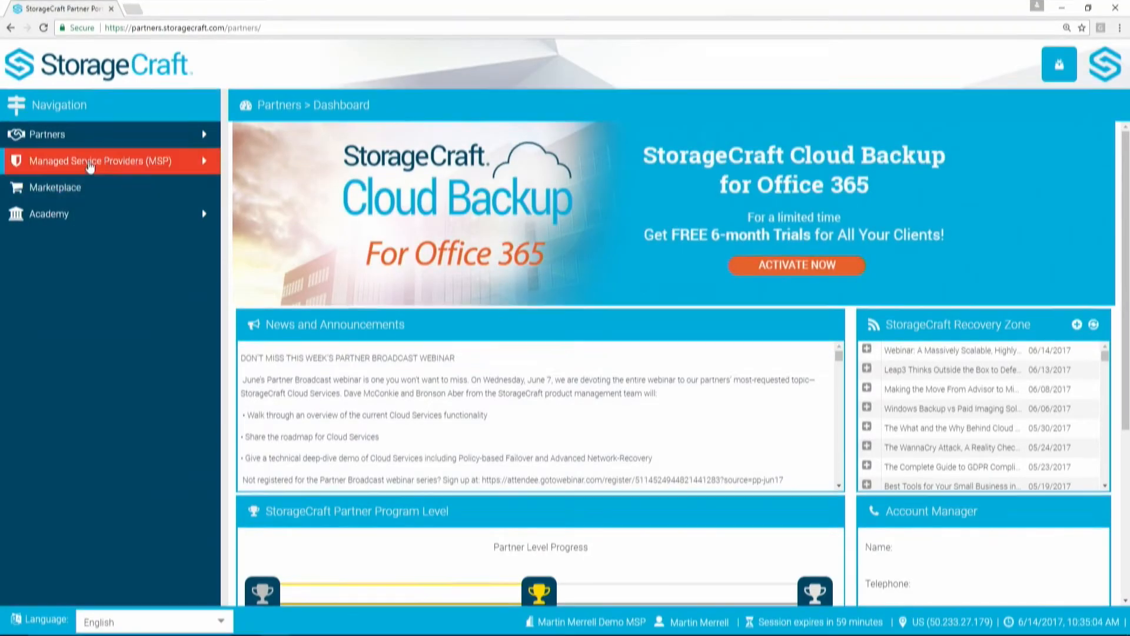
{"action": "left_click", "coordinate": [114, 170]}
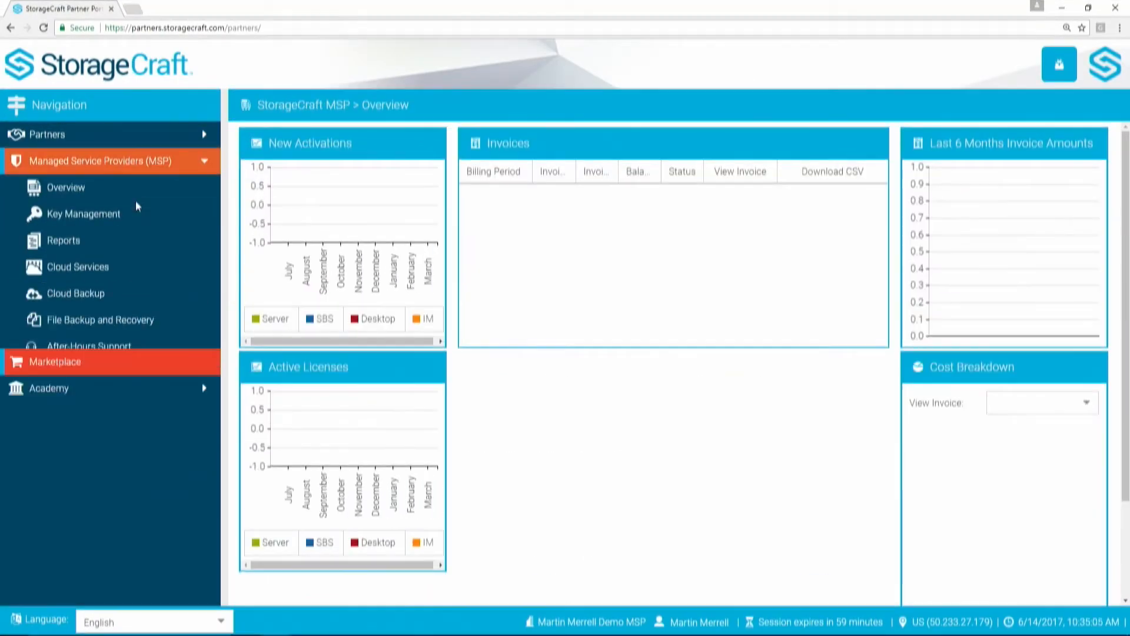
{"action": "left_click", "coordinate": [51, 270]}
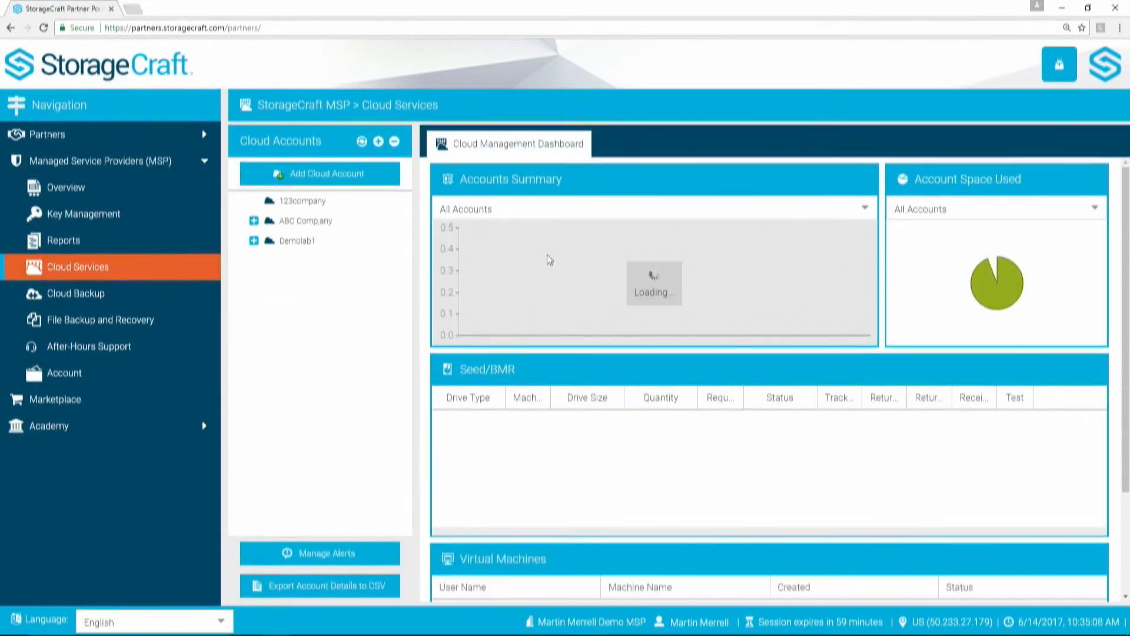
Open the machine WIN-B5PQ43PVL5S under the ABC Comp,any cloud account and refresh its machine details.
{"action": "left_click", "coordinate": [254, 220]}
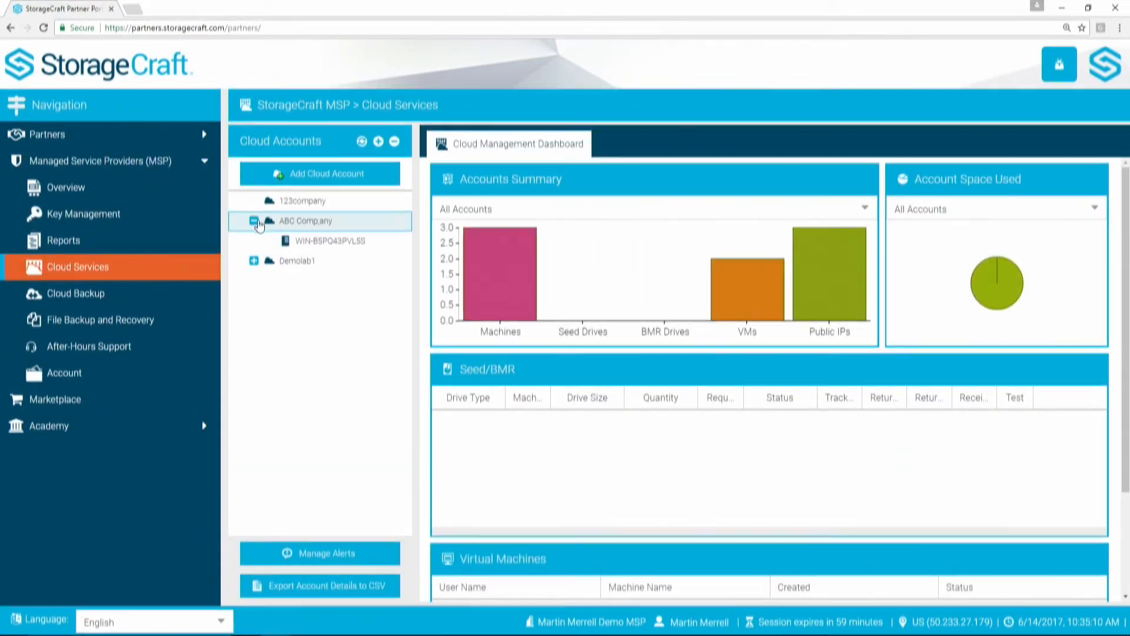
{"action": "left_click", "coordinate": [365, 242]}
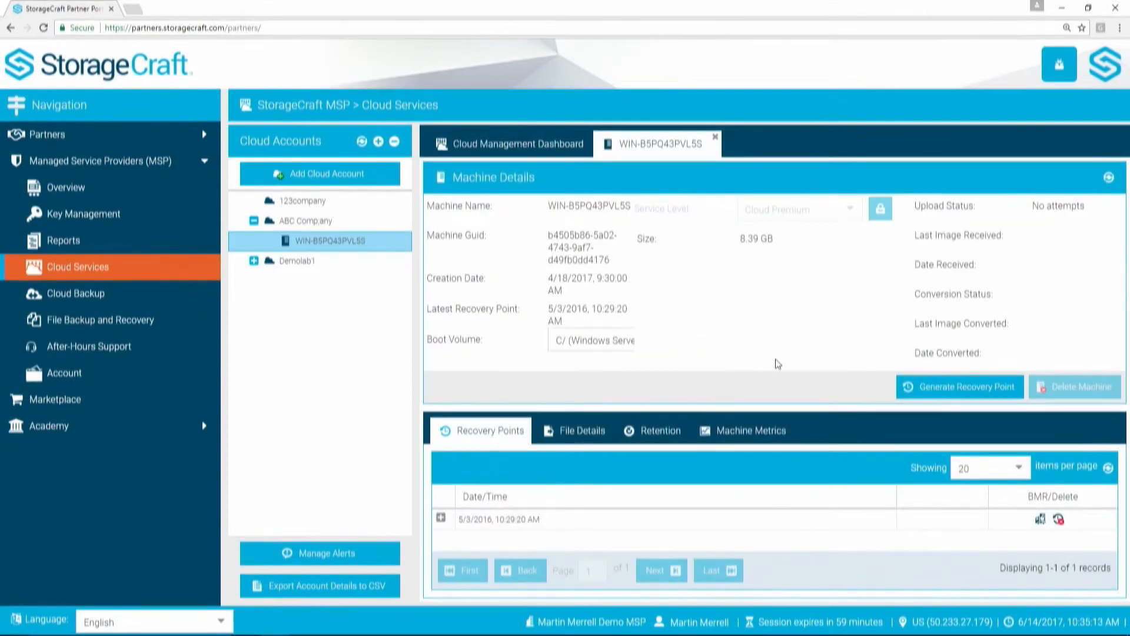
{"action": "left_click", "coordinate": [1109, 178]}
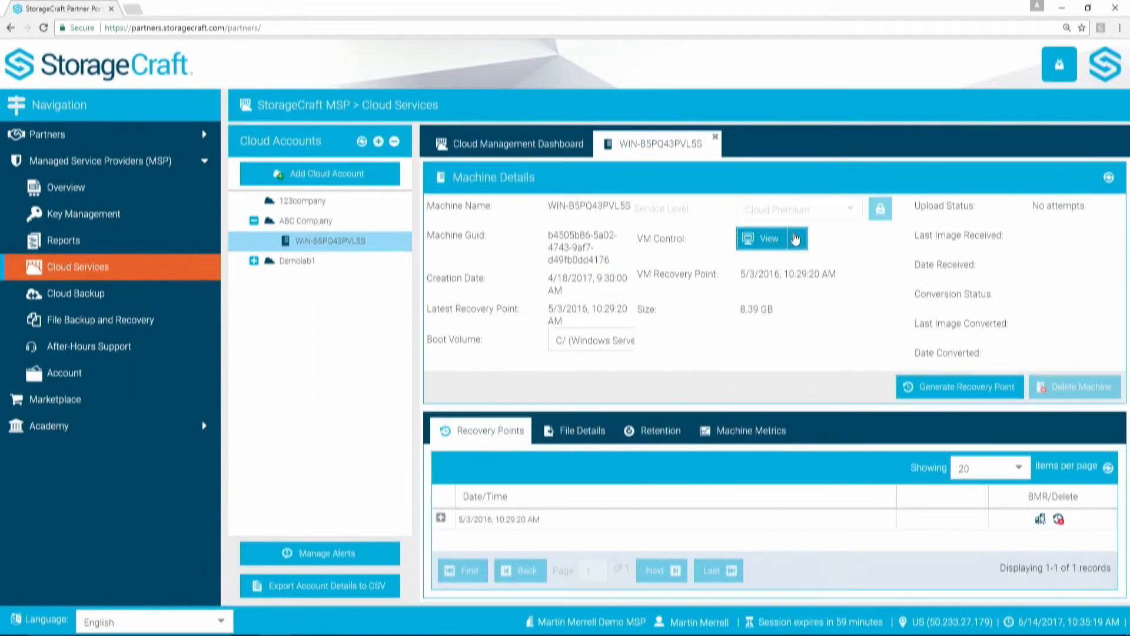
View the virtual machine's console and move its Command Prompt window higher on the remote desktop.
{"action": "left_click", "coordinate": [795, 238]}
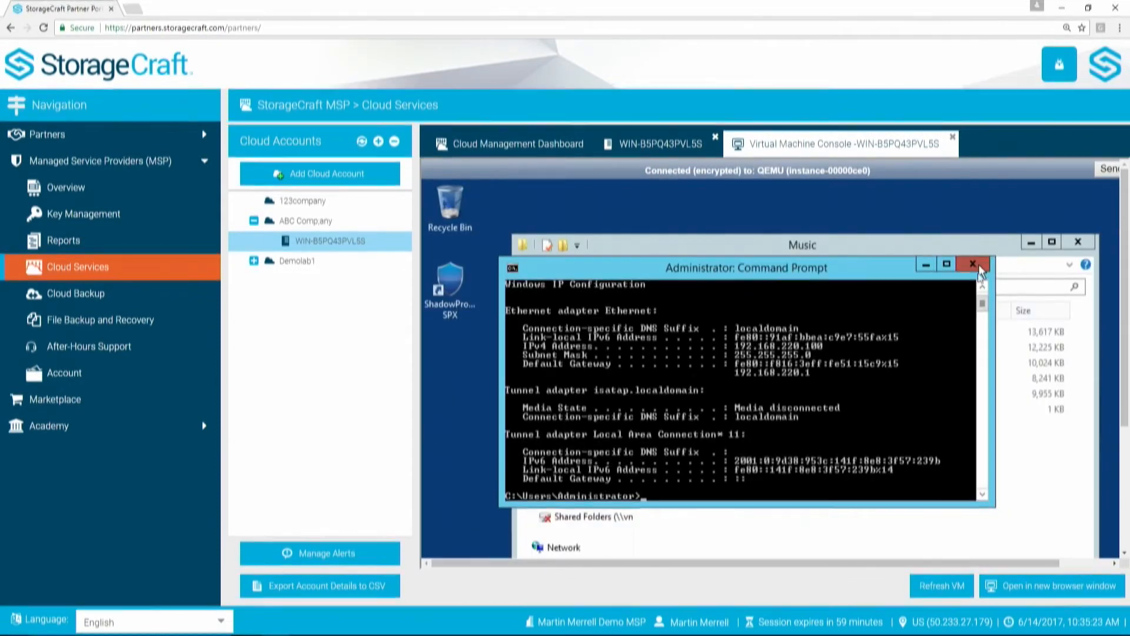
{"action": "left_click_drag", "start_coordinate": [771, 267], "coordinate": [766, 213]}
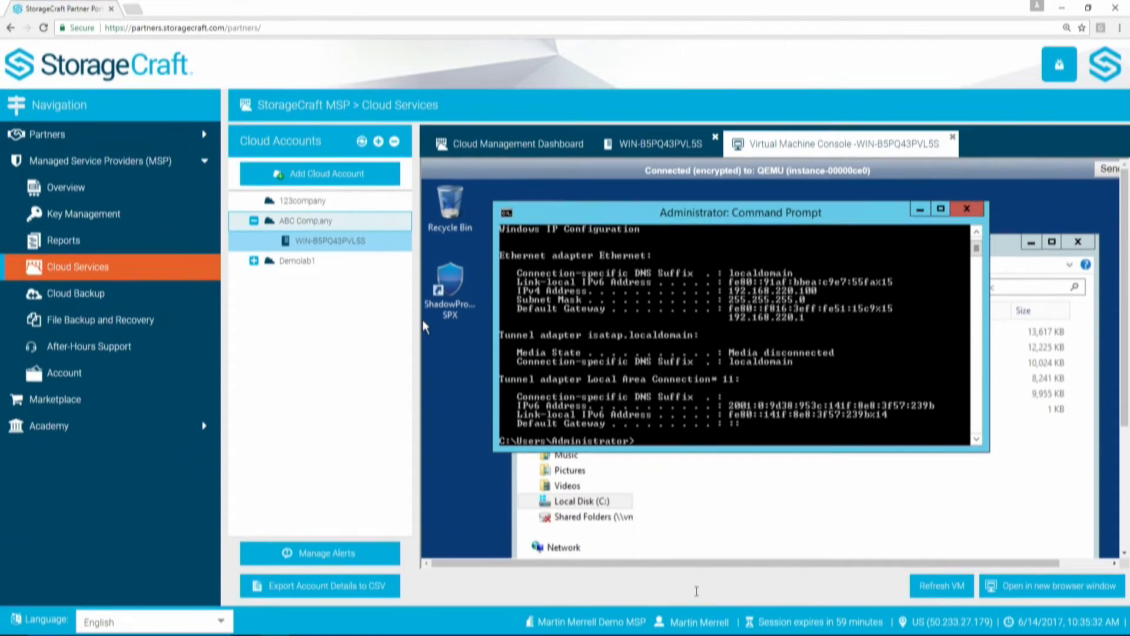
Open the ABC Comp,any account's networking settings and examine the OpenVPN client network, client mask and users.
{"action": "left_click", "coordinate": [306, 221]}
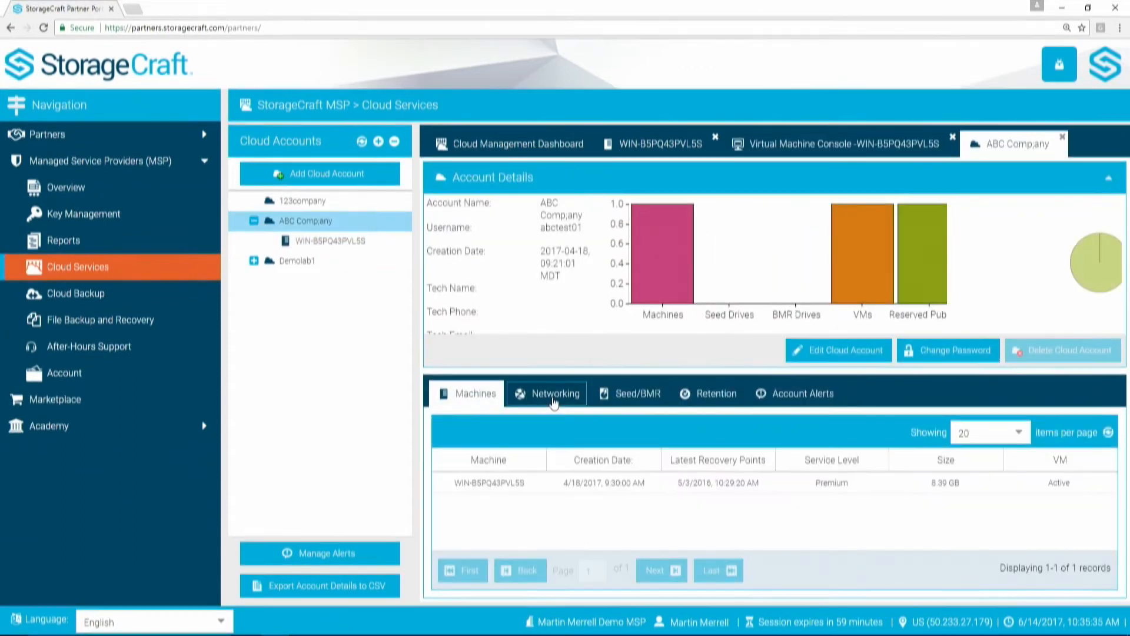
{"action": "left_click", "coordinate": [554, 402]}
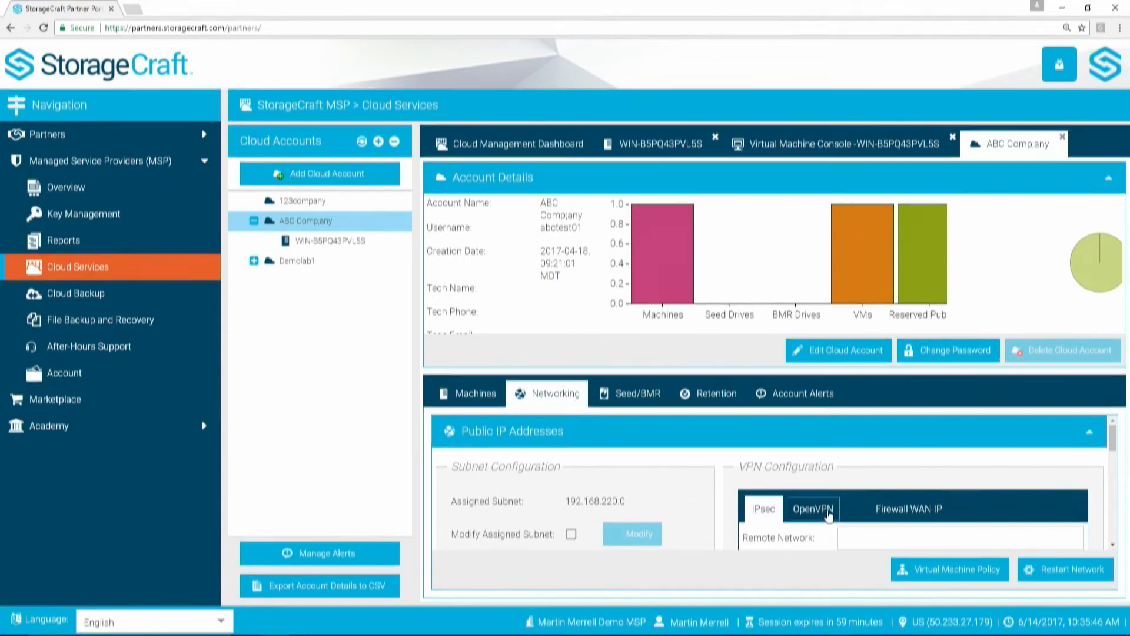
{"action": "left_click", "coordinate": [815, 510]}
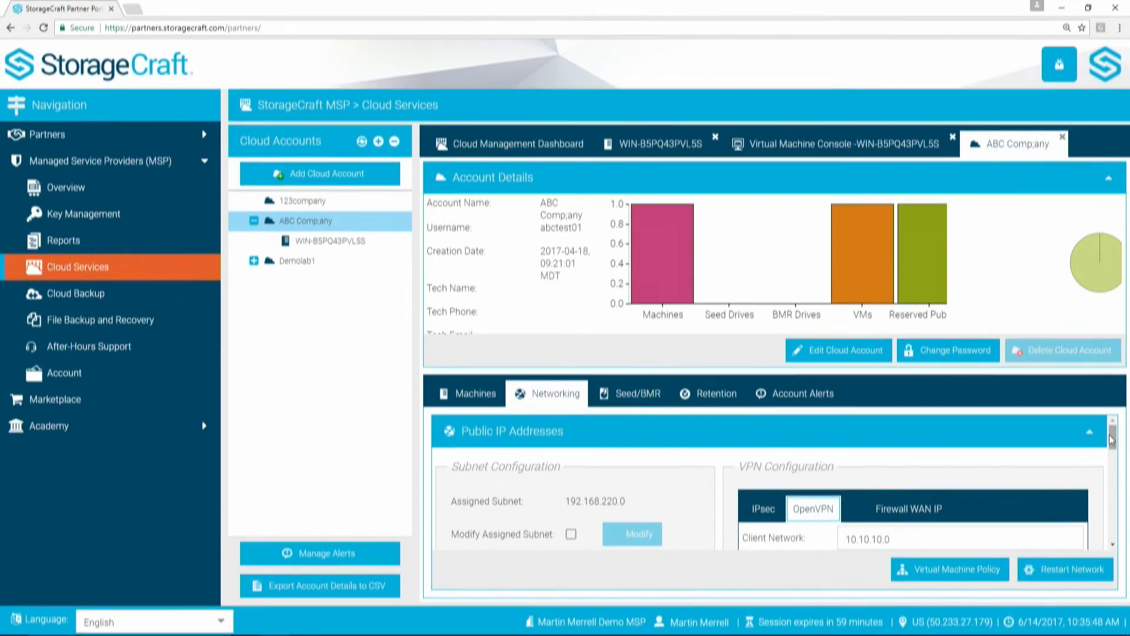
{"action": "left_click_drag", "start_coordinate": [1114, 437], "coordinate": [1114, 453]}
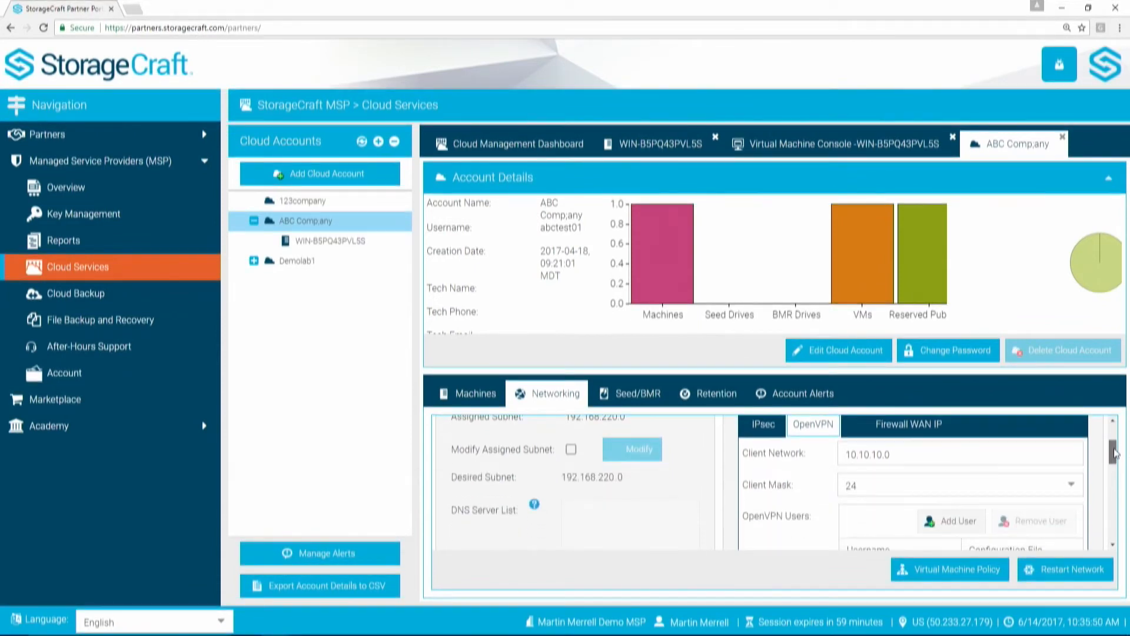